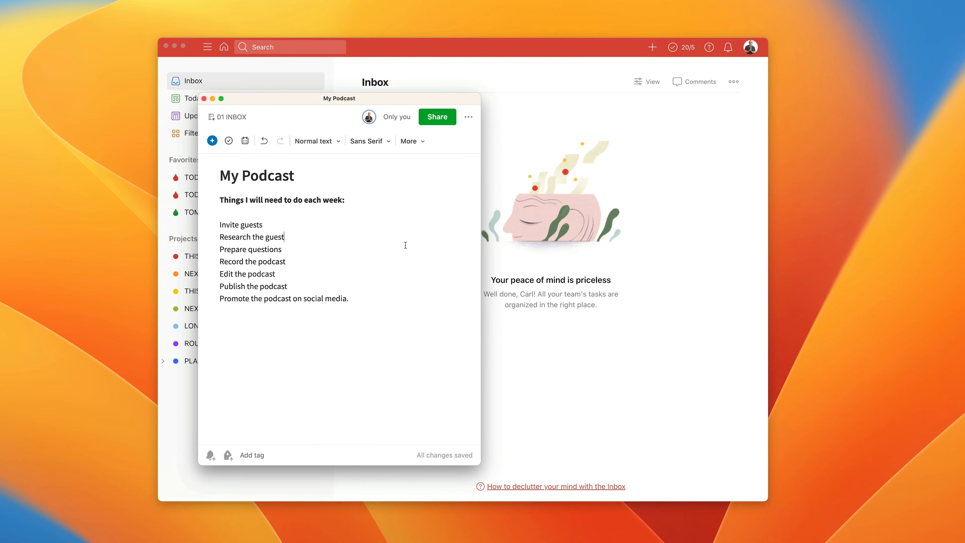
- Copy the seven weekly podcast to-dos from the My Podcast note and add them to the Todoist Inbox as separate tasks
drag(380, 103, 541, 101)
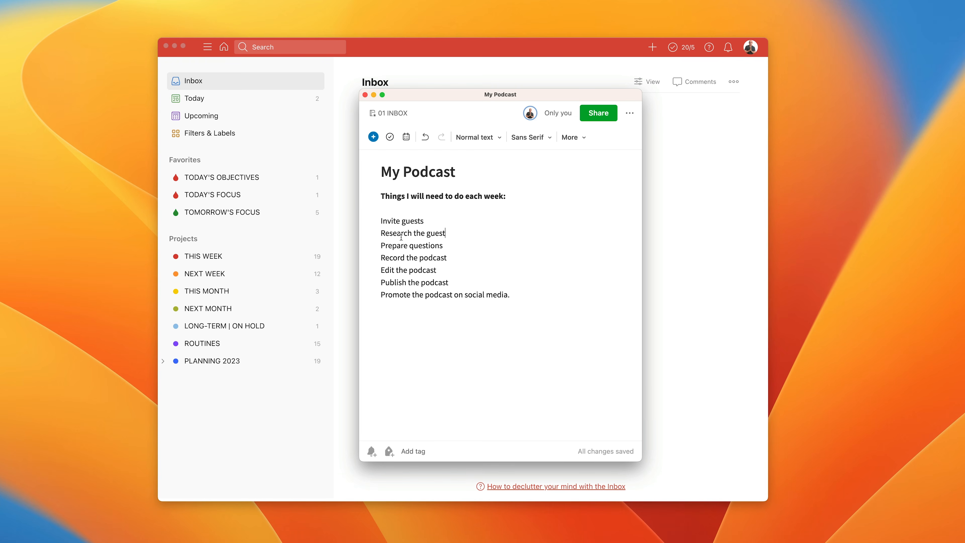
drag(376, 216, 521, 294)
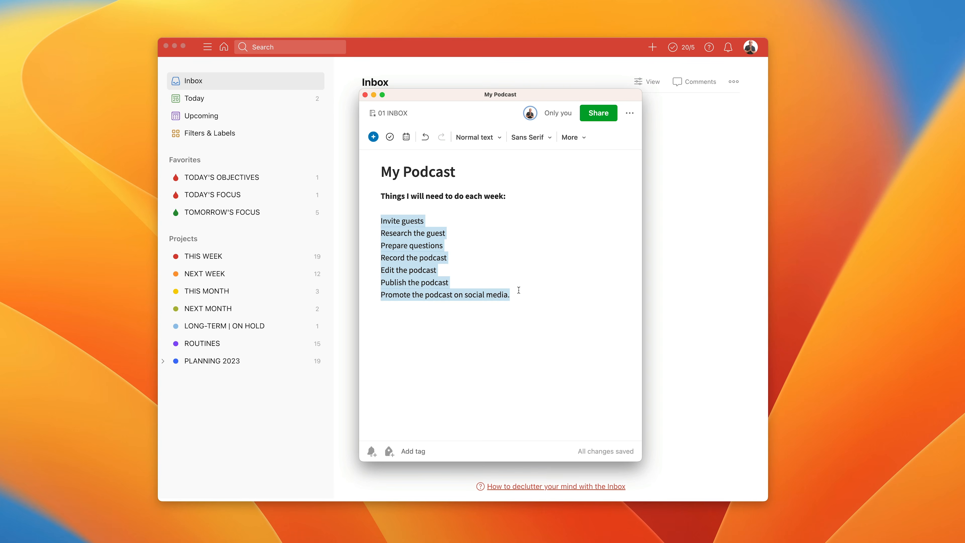
click(481, 53)
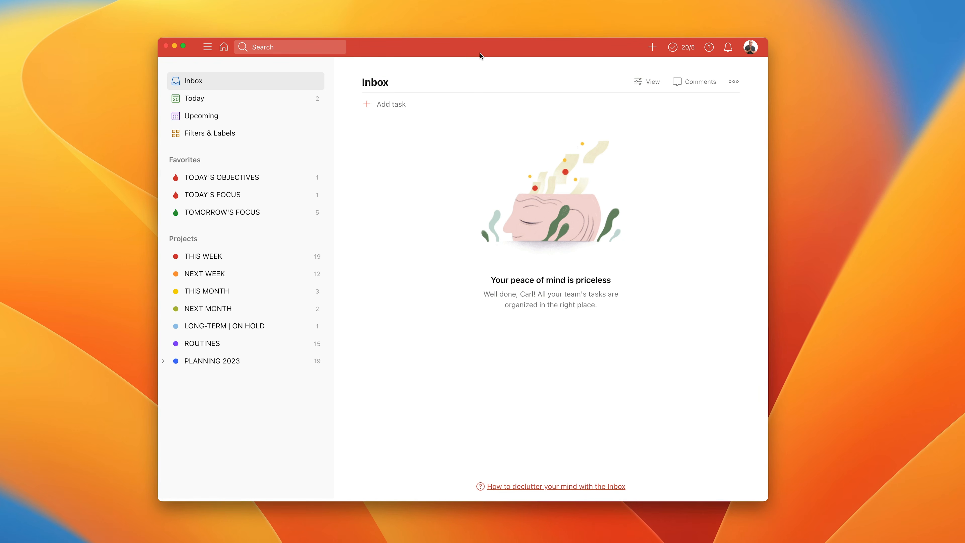
click(400, 104)
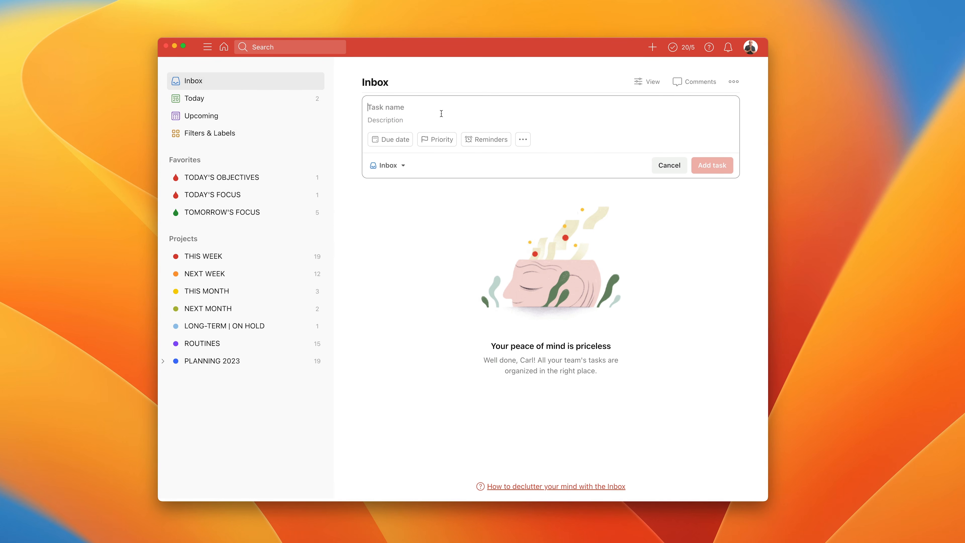
key(super+v)
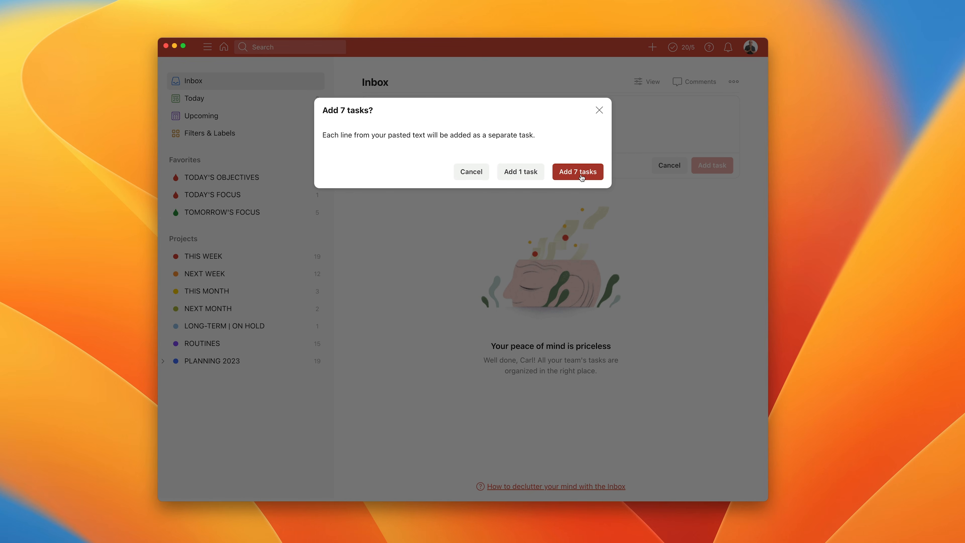
click(578, 172)
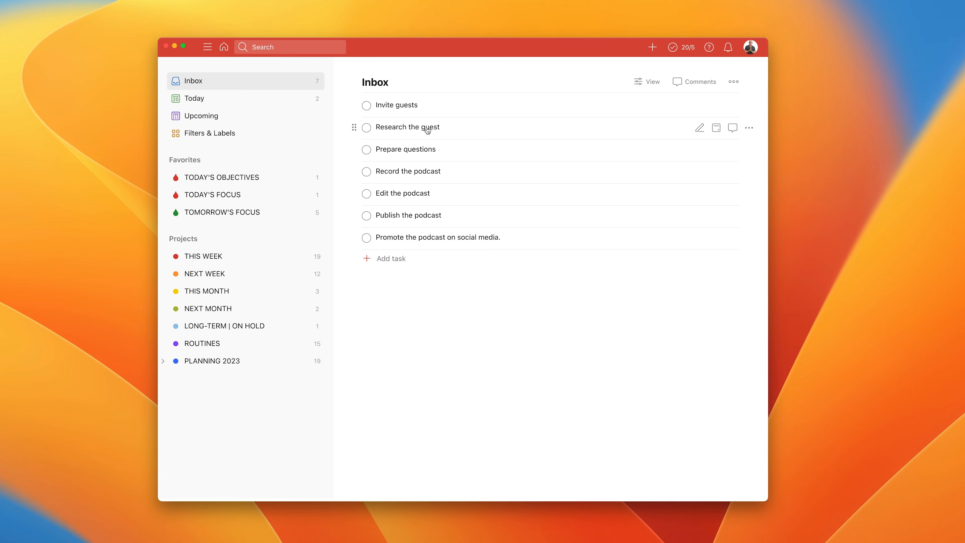
- Rename the "Invite guests" task as "Invite guests for podcast" and save it
click(433, 103)
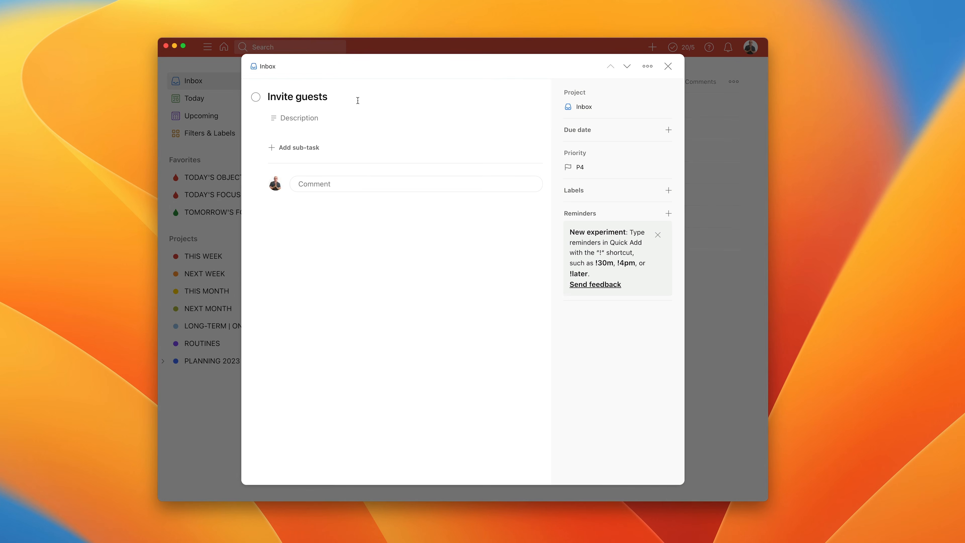
click(357, 99)
text(For)
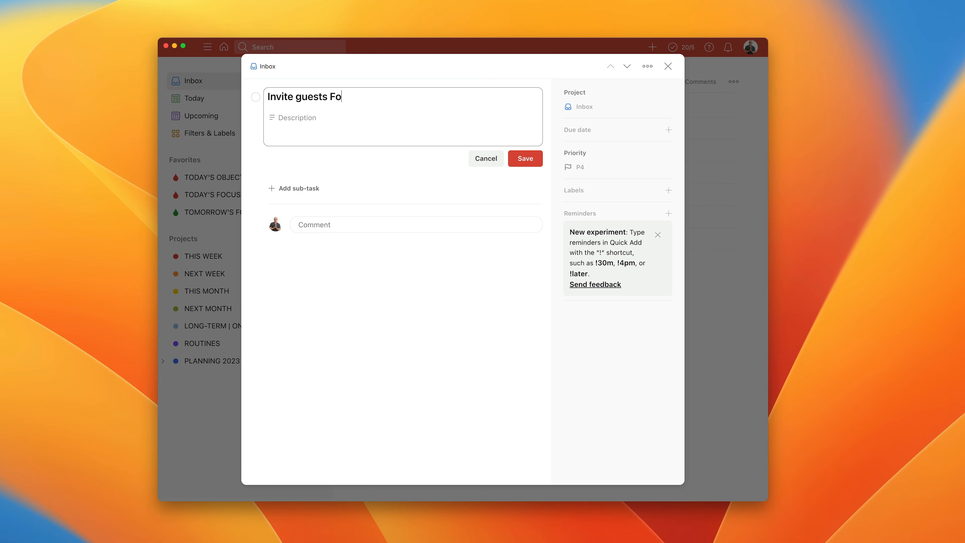
key(BackSpace)
key(BackSpace)
key(BackSpace)
key(BackSpace)
text(for podcast)
click(522, 162)
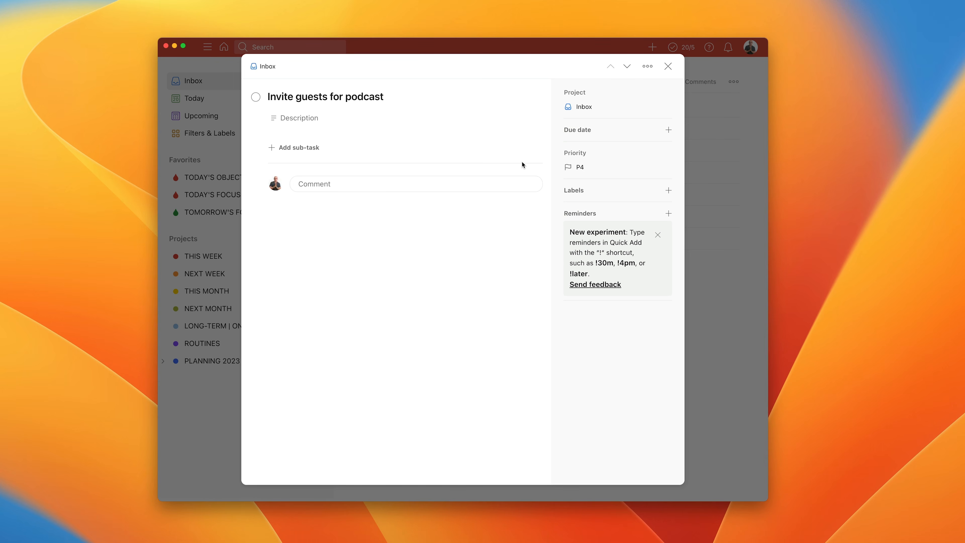
click(591, 133)
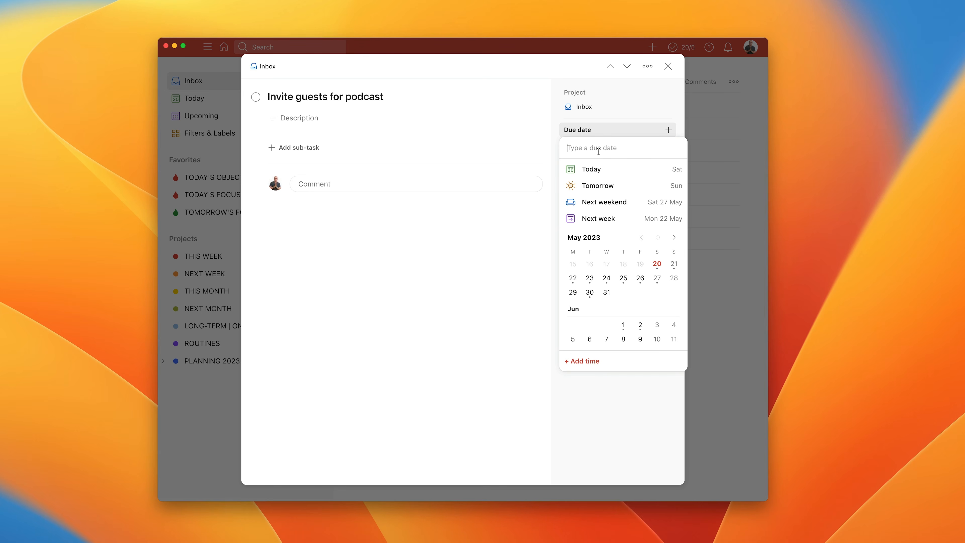
text(Ever)
key(BackSpace)
text(Fri)
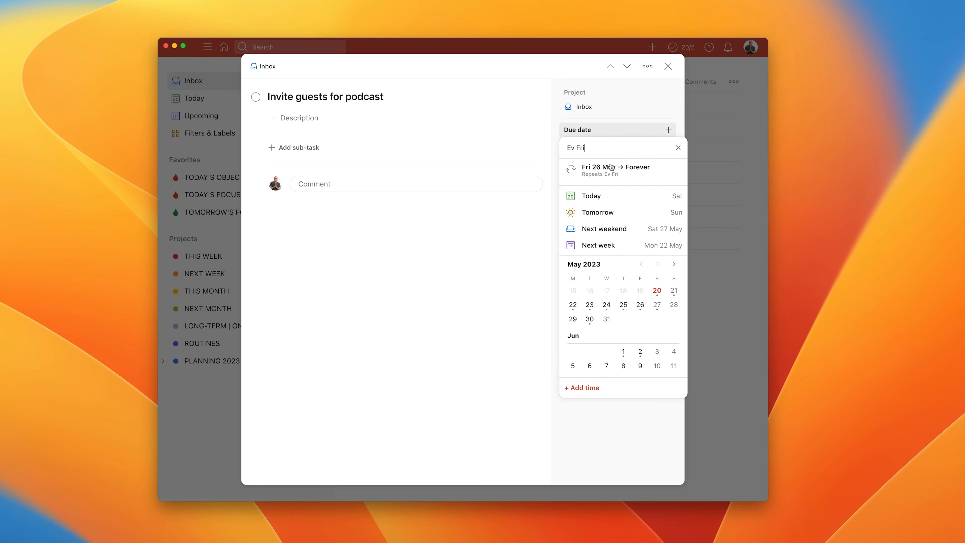
click(619, 114)
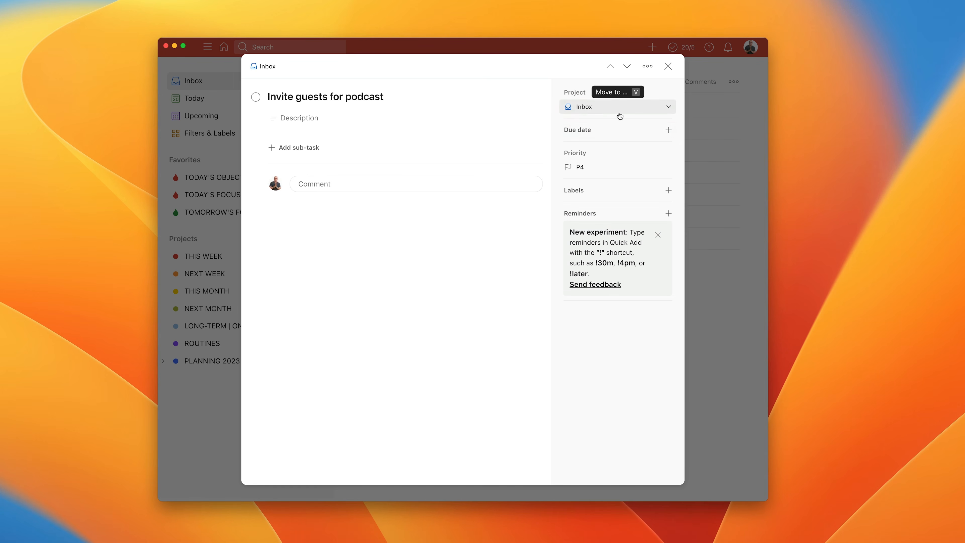
- Make "Invite guests for podcast" recur every Friday and move it to the Recurring Areas of Focus section of THIS WEEK
click(591, 130)
text(ev fri)
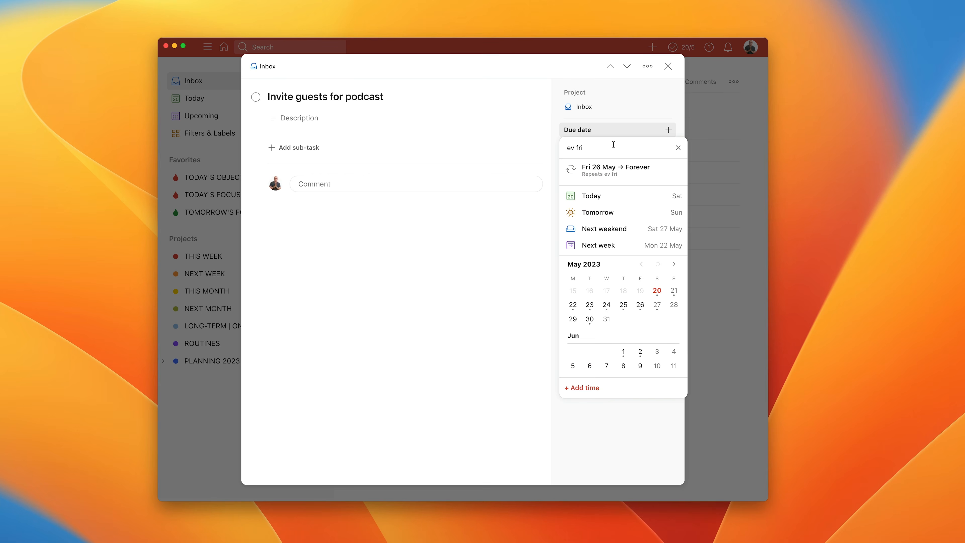
key(Return)
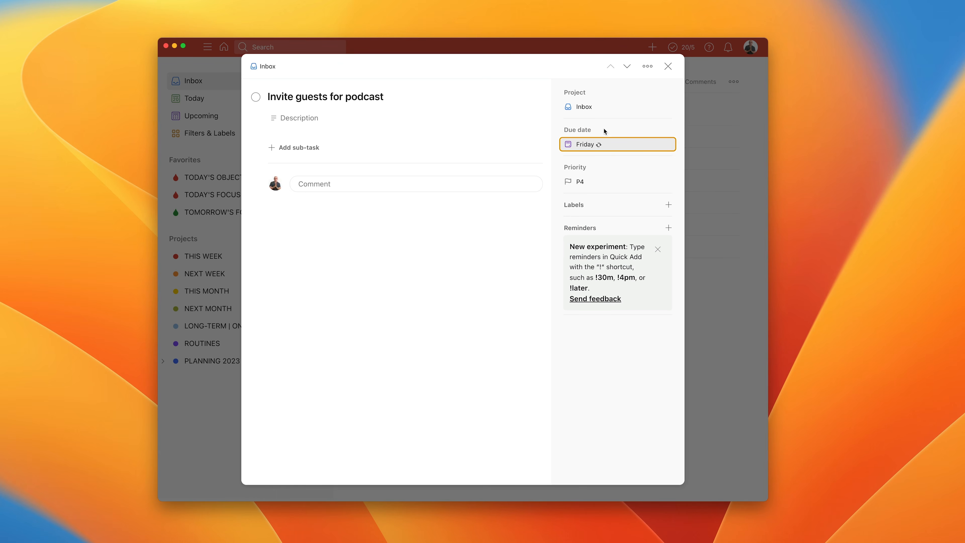
click(604, 106)
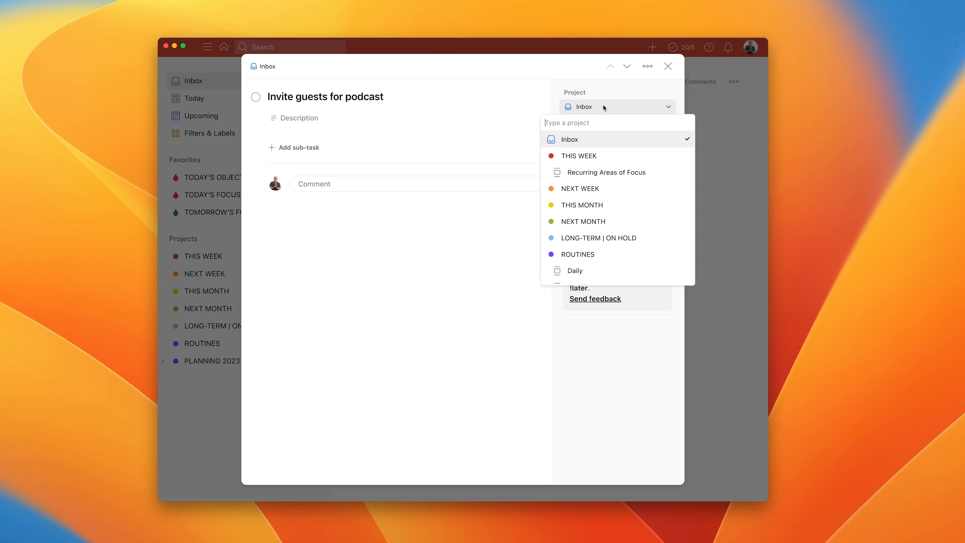
click(621, 174)
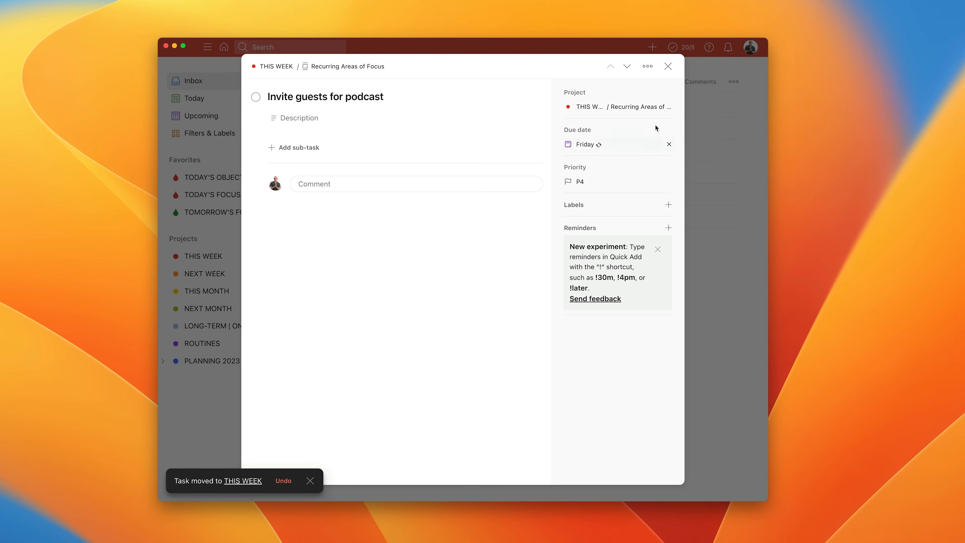
click(667, 67)
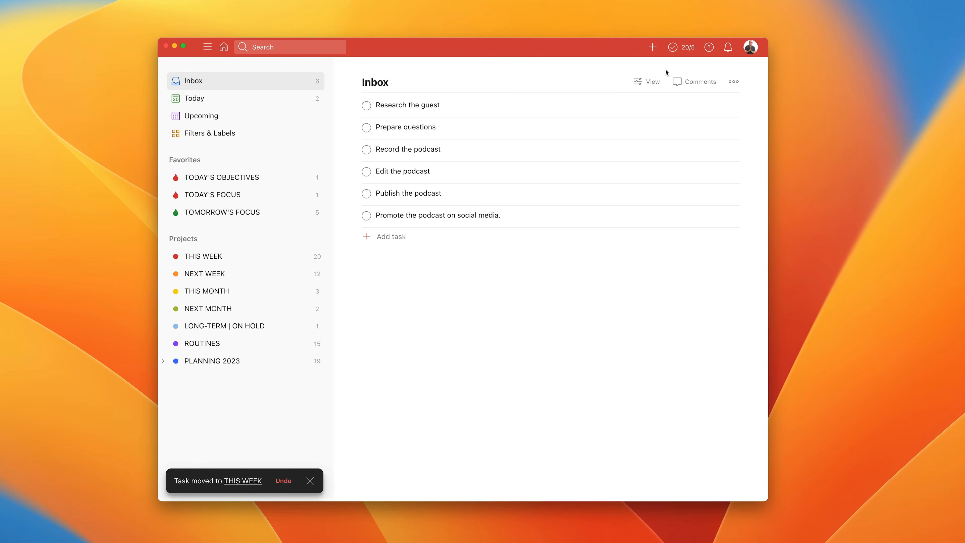
- Open the details of the "Record the podcast" task from the Inbox
click(443, 106)
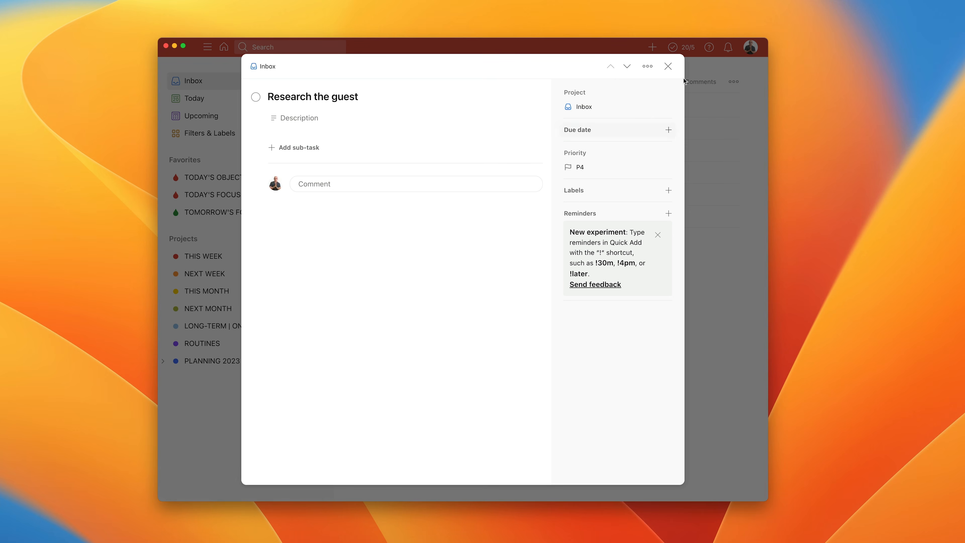
click(668, 67)
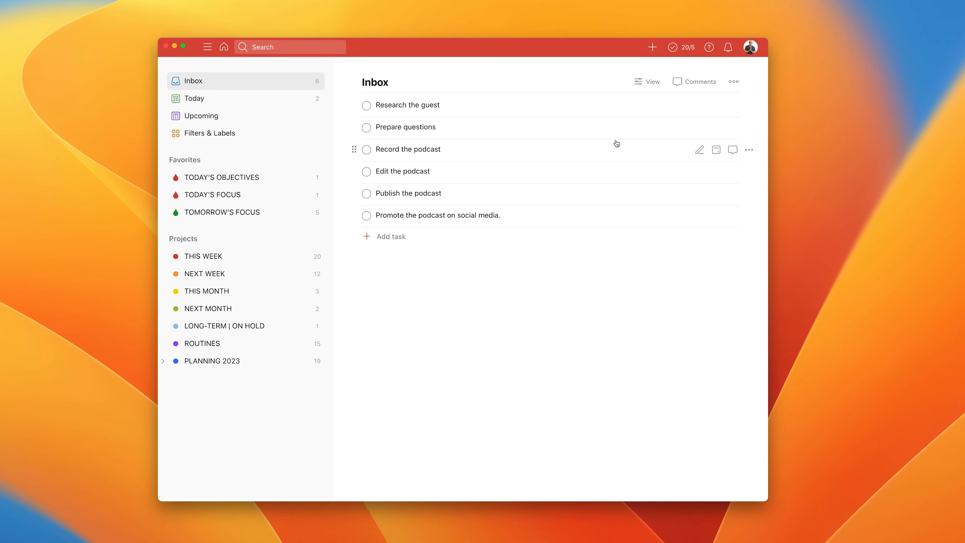
click(461, 154)
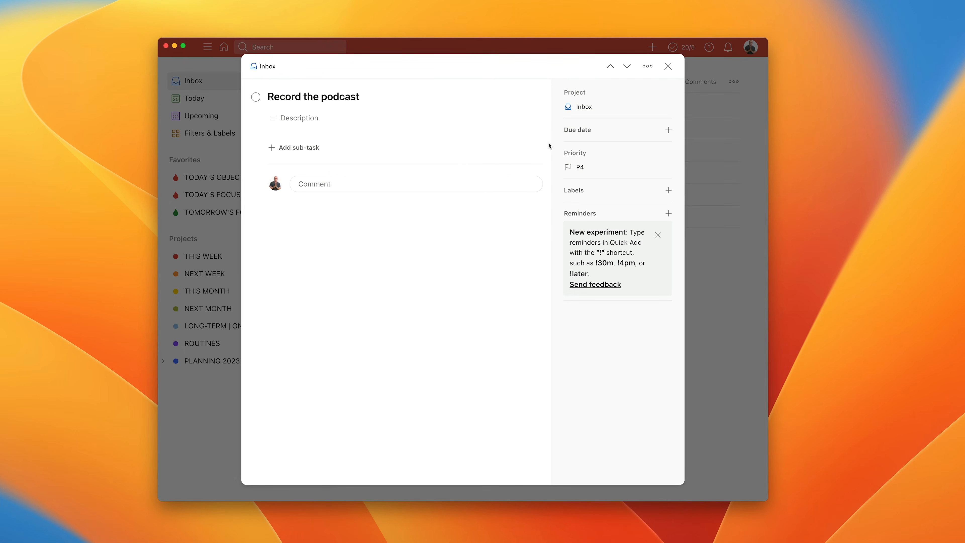
click(582, 130)
text(Ev wed)
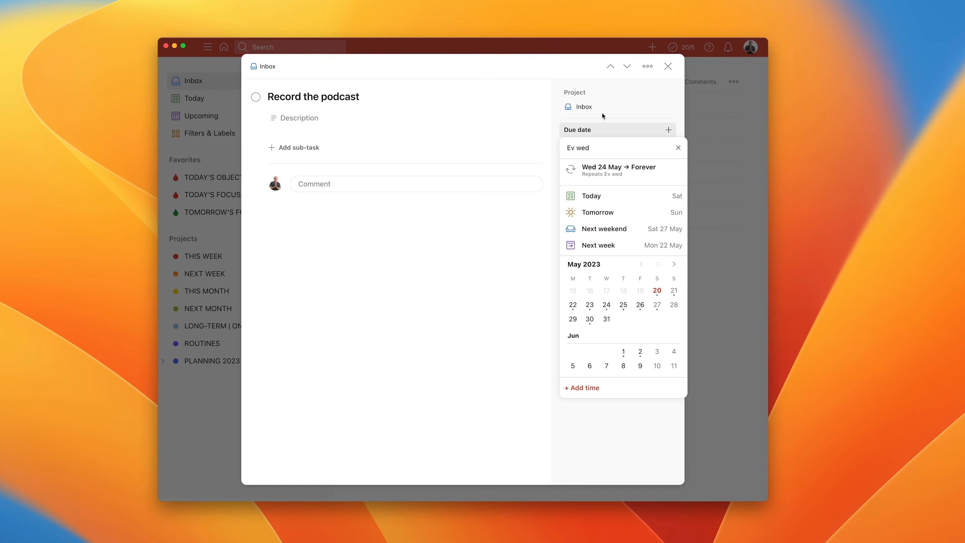
click(621, 84)
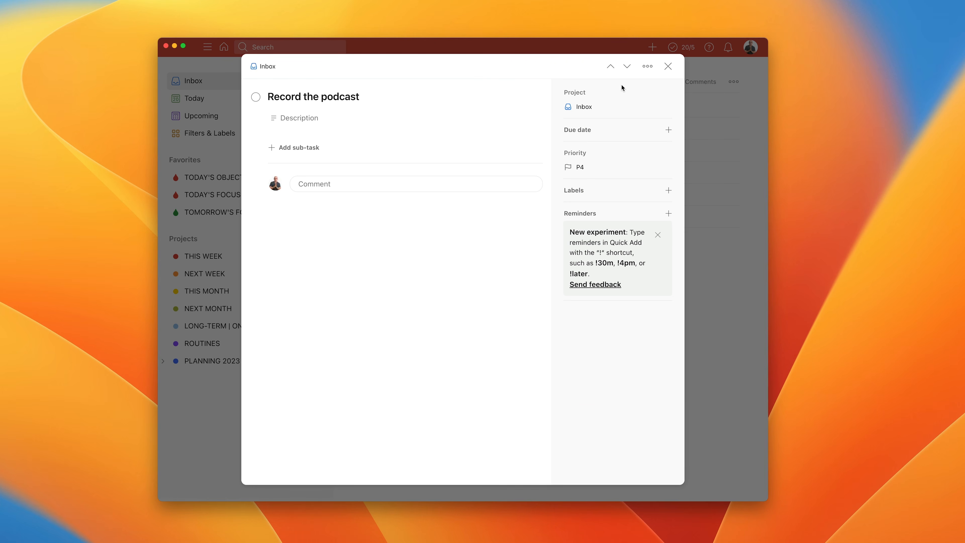
- Make "Record the podcast" recur every Wednesday and move it to the Recurring Areas of Focus section of THIS WEEK
click(589, 130)
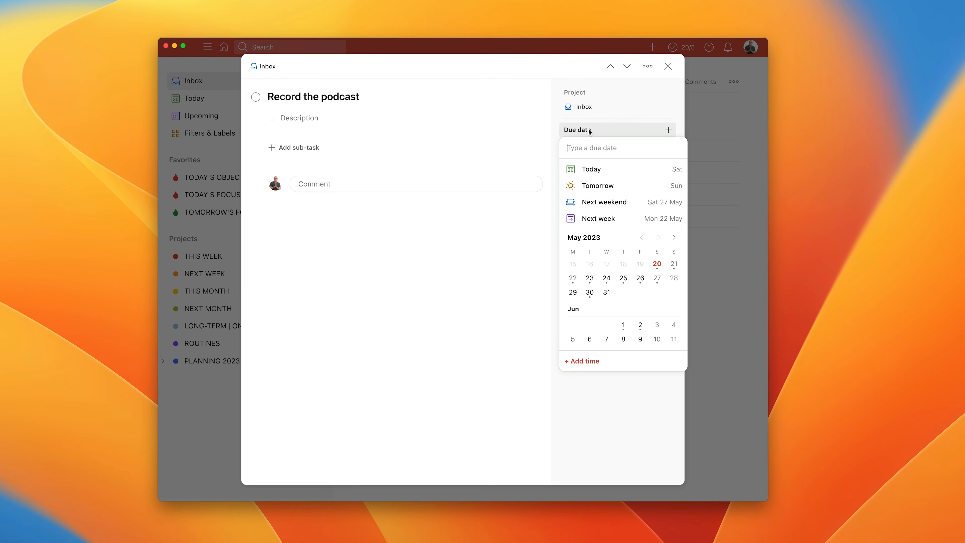
text(ev wed)
key(Return)
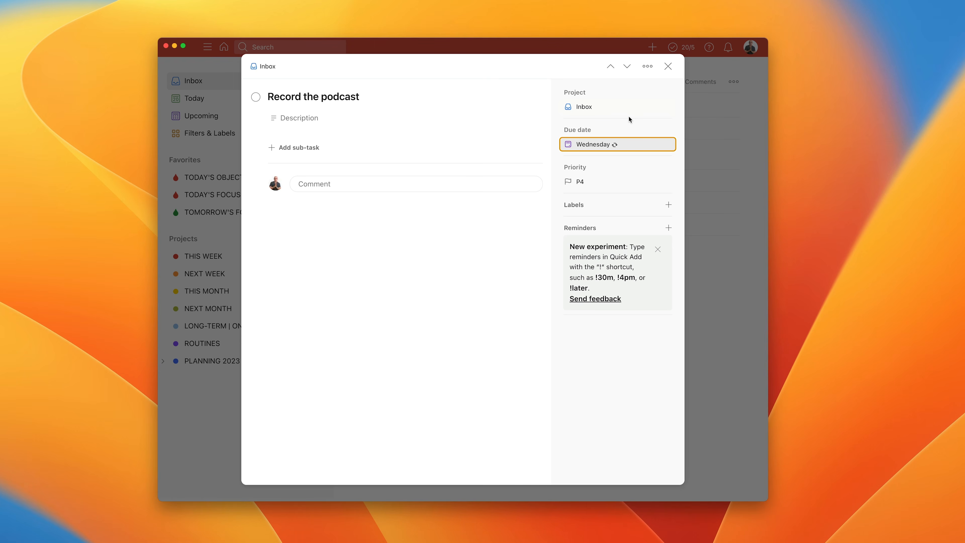
click(592, 107)
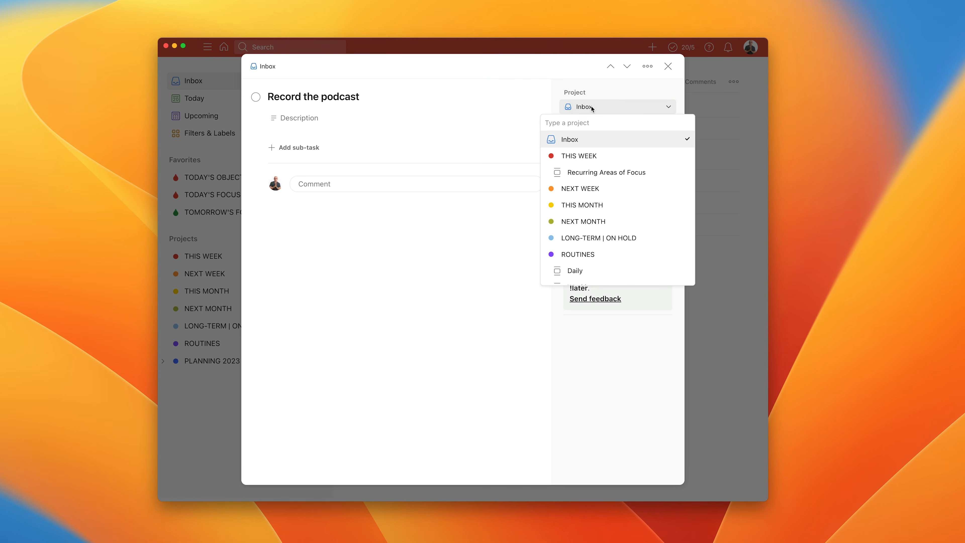
click(609, 171)
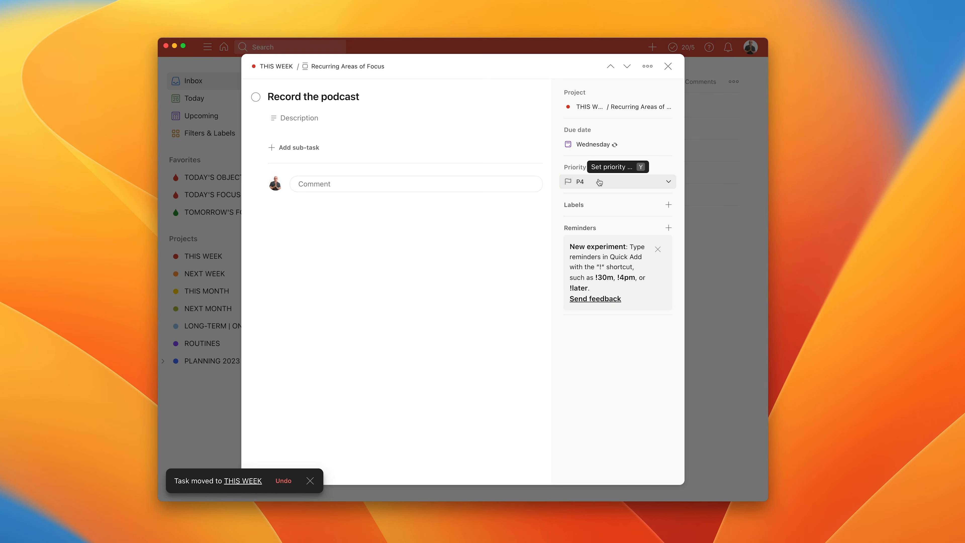
- Add the Audio_Visual label to the "Record the podcast" task and close its details
click(604, 205)
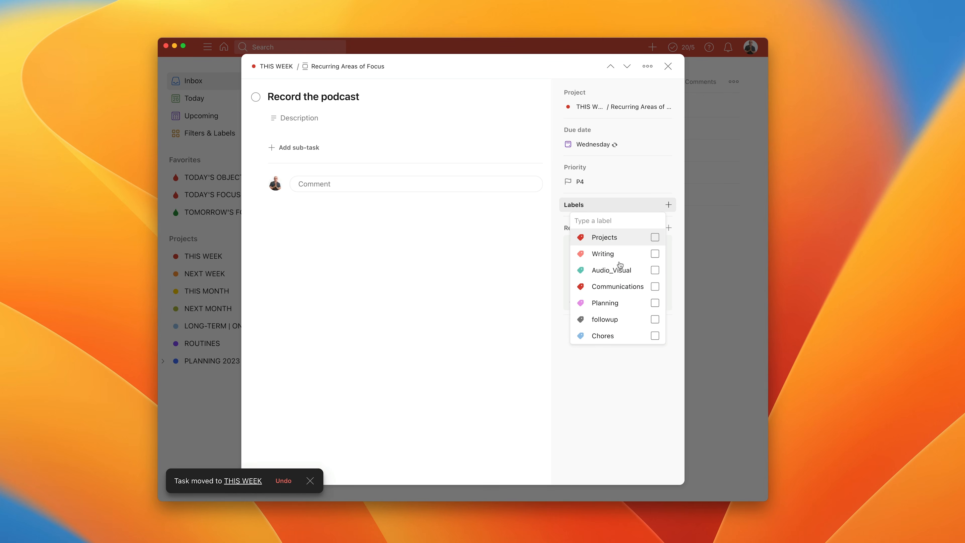
click(654, 270)
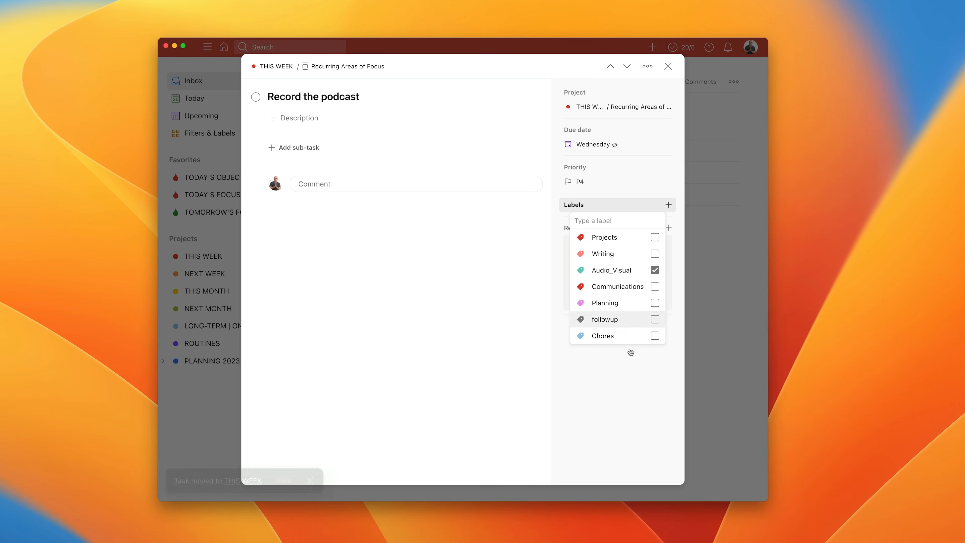
click(631, 358)
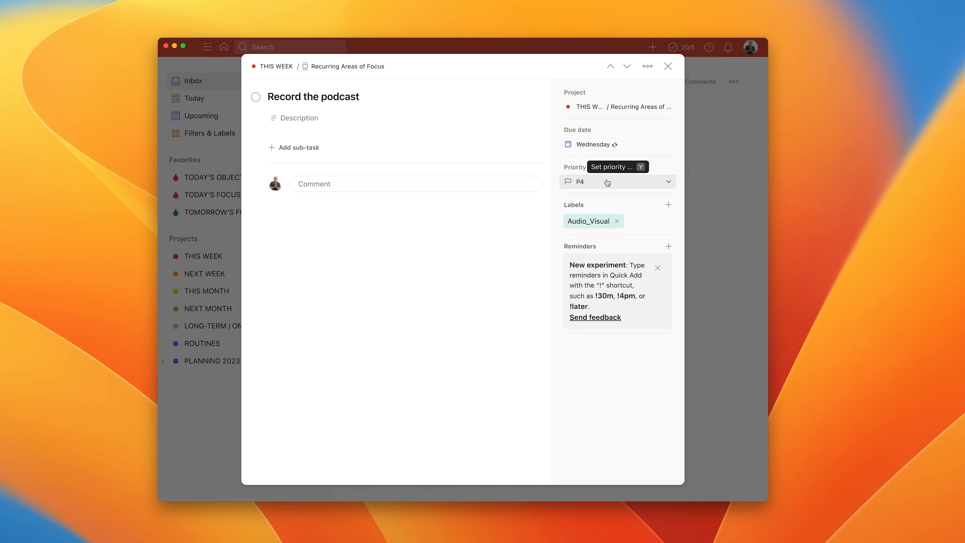
click(668, 67)
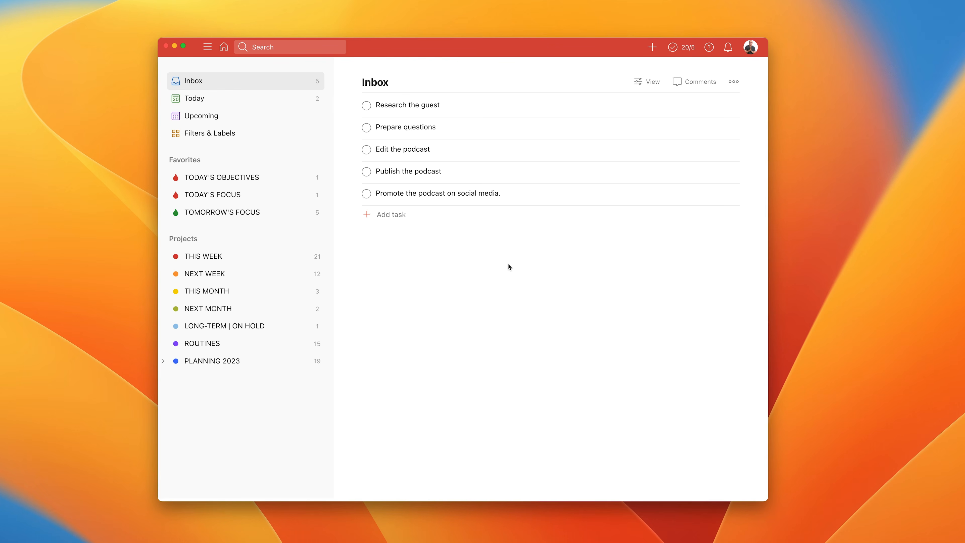
- Move "Research the guest" to the Recurring Areas of Focus section of THIS WEEK and make it recur every Monday
click(438, 105)
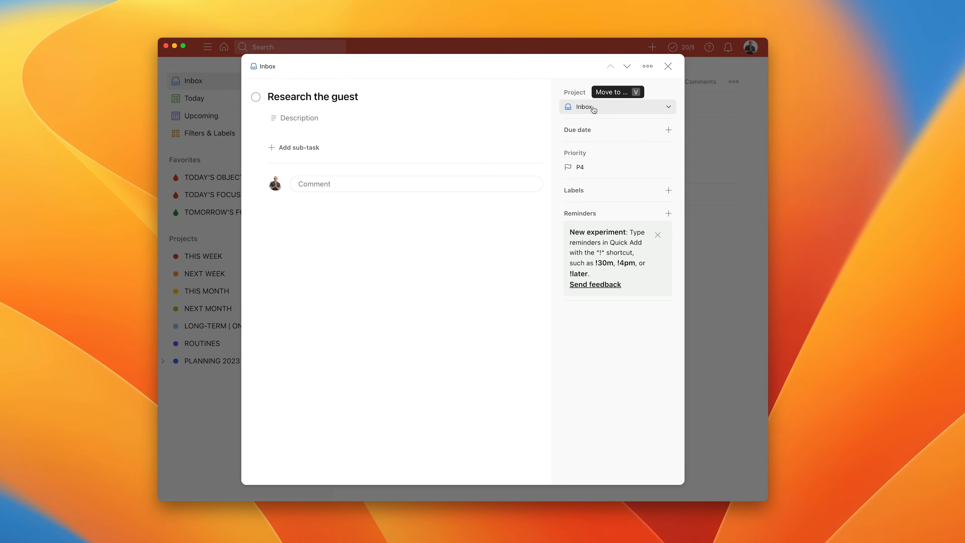
click(593, 109)
click(609, 170)
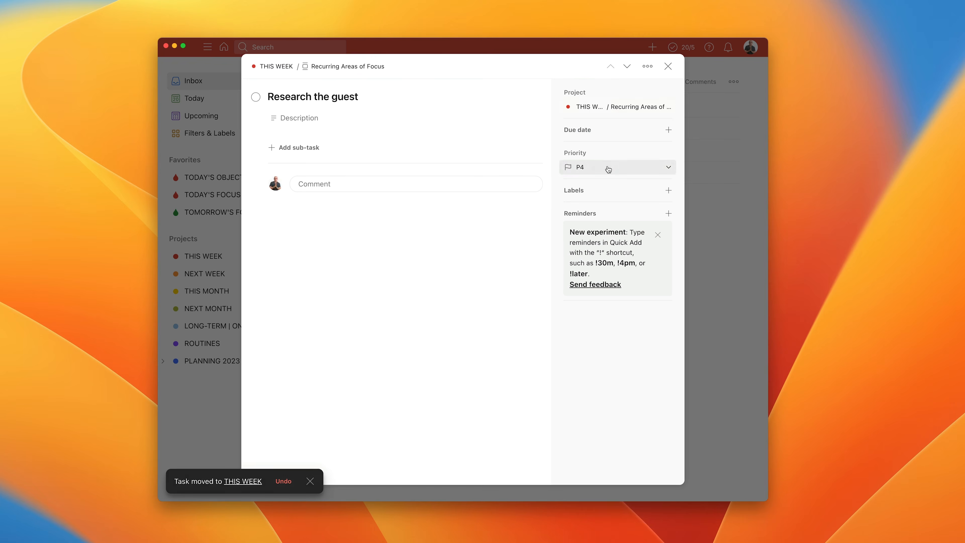
click(585, 130)
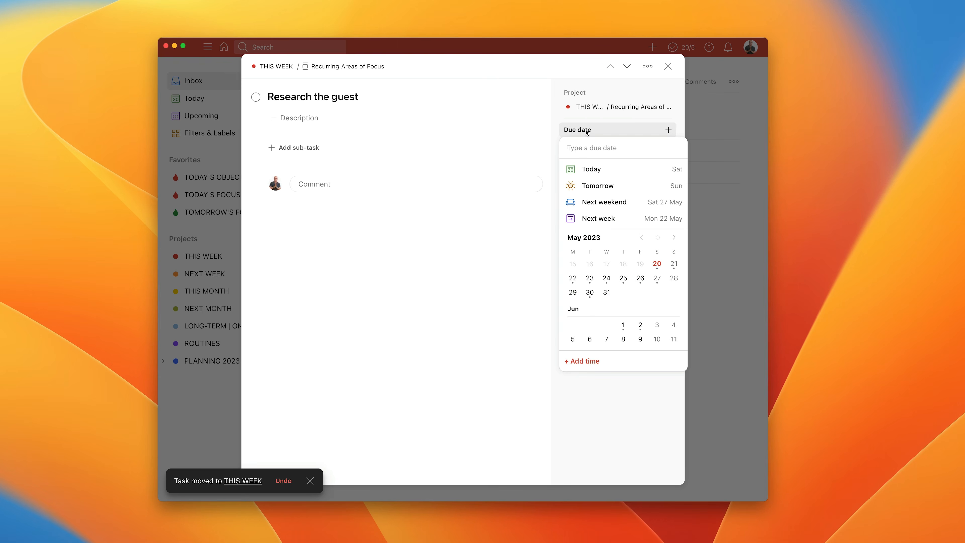
text(Every mon)
key(Return)
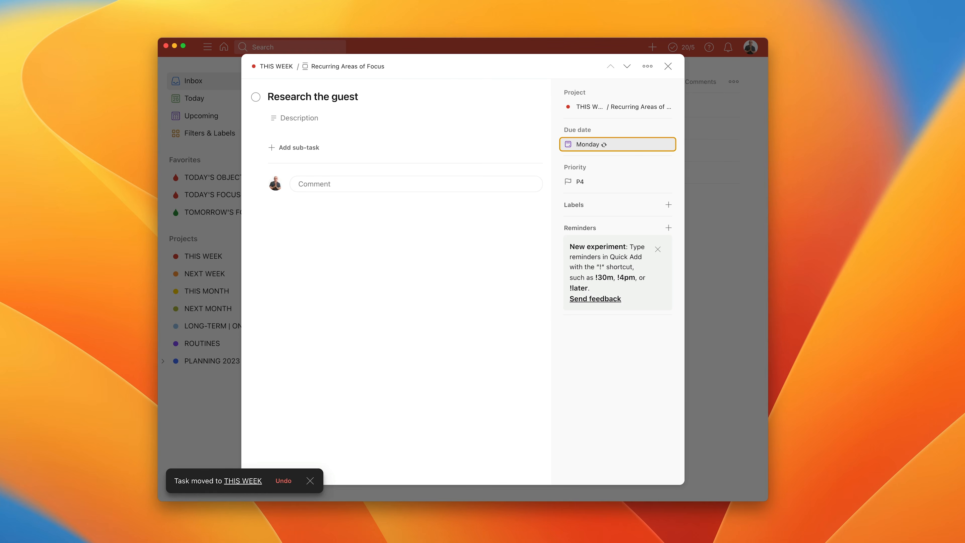
- Add the Planning label to the "Research the guest" task
click(590, 205)
click(654, 303)
click(632, 380)
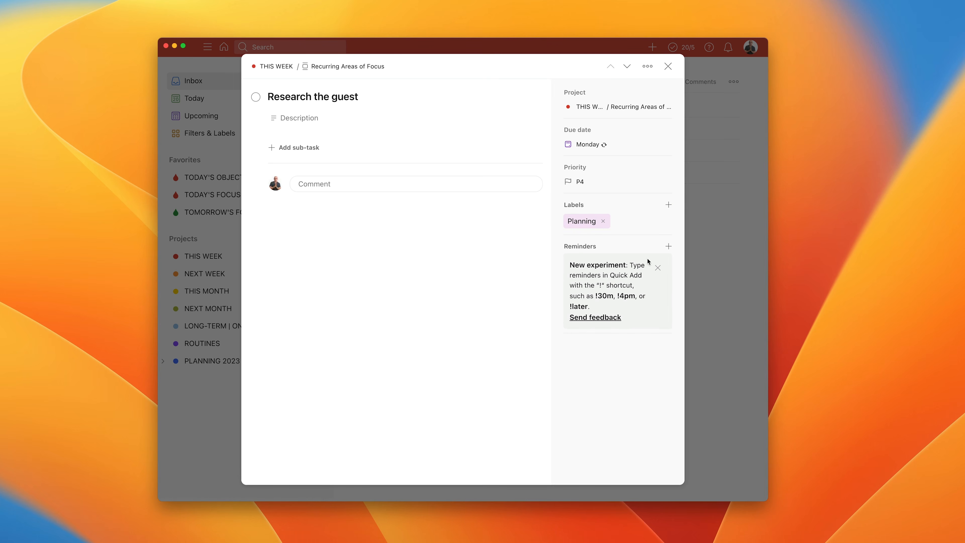
- Move "Prepare questions" to the Recurring Areas of Focus section of THIS WEEK and make it recur every Monday
click(667, 67)
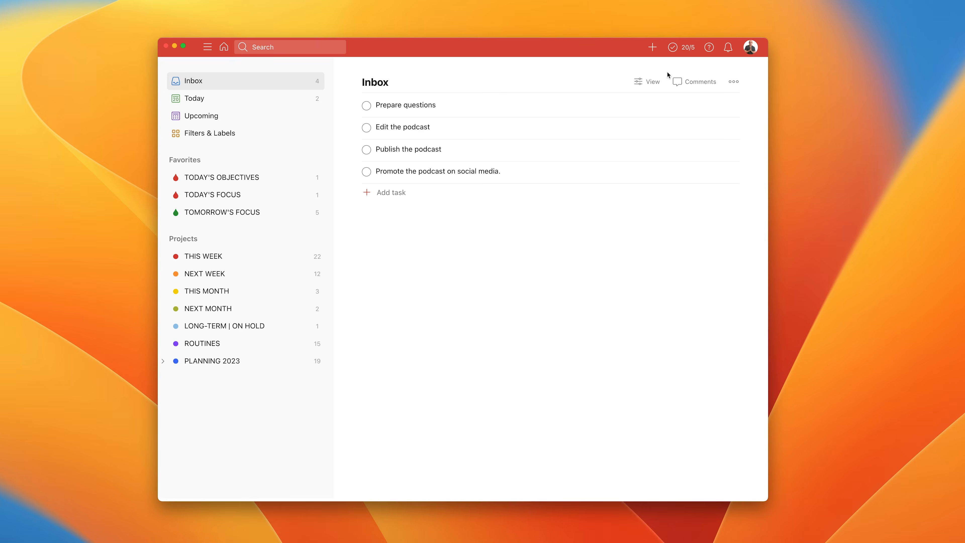
click(431, 110)
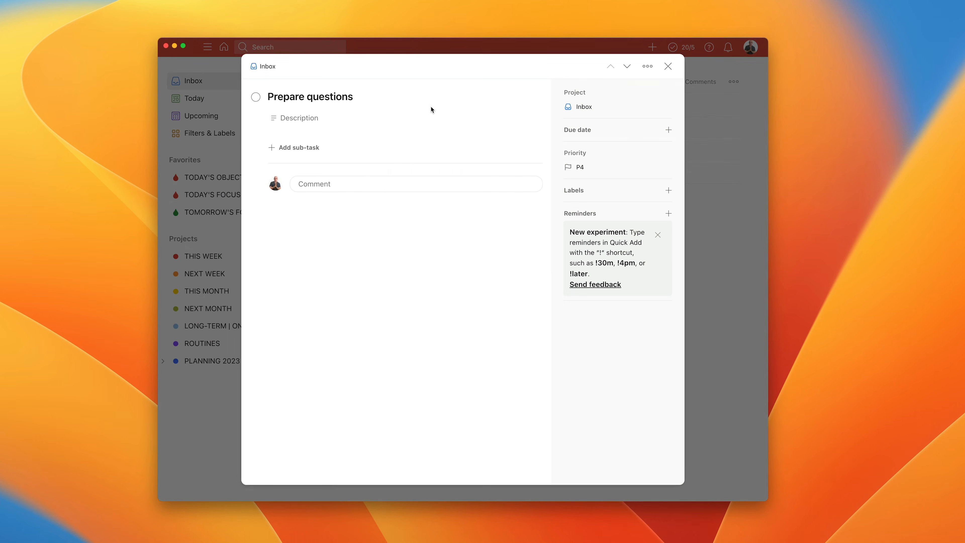
click(602, 107)
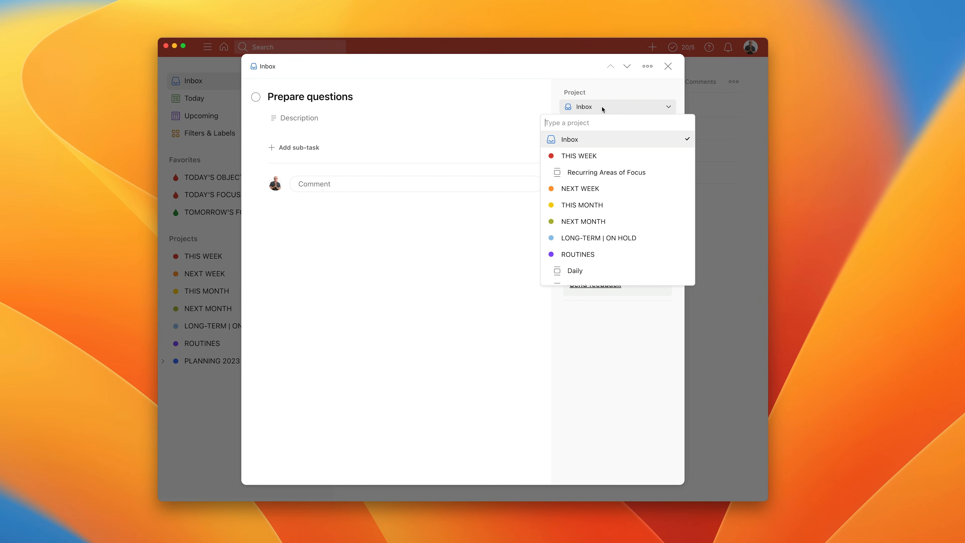
click(604, 172)
click(600, 134)
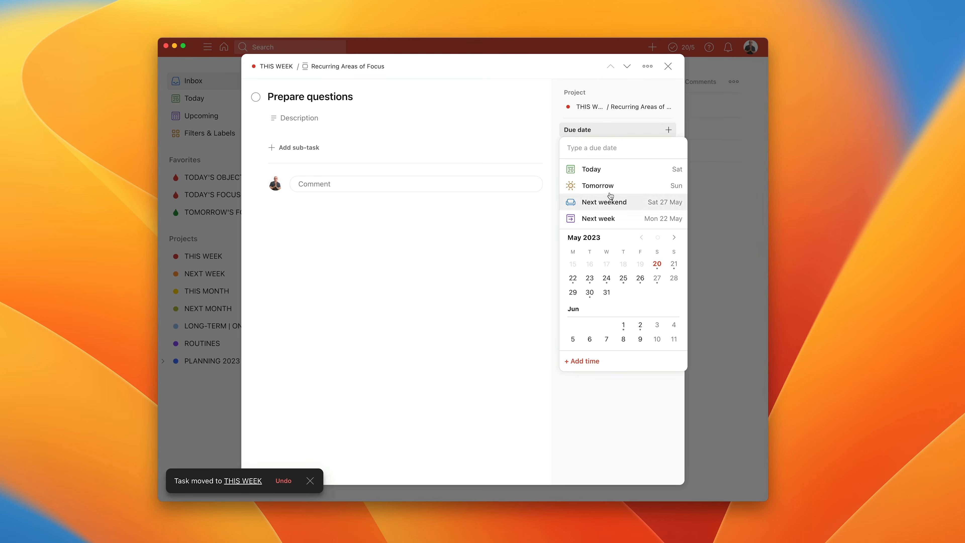
text(ev mon)
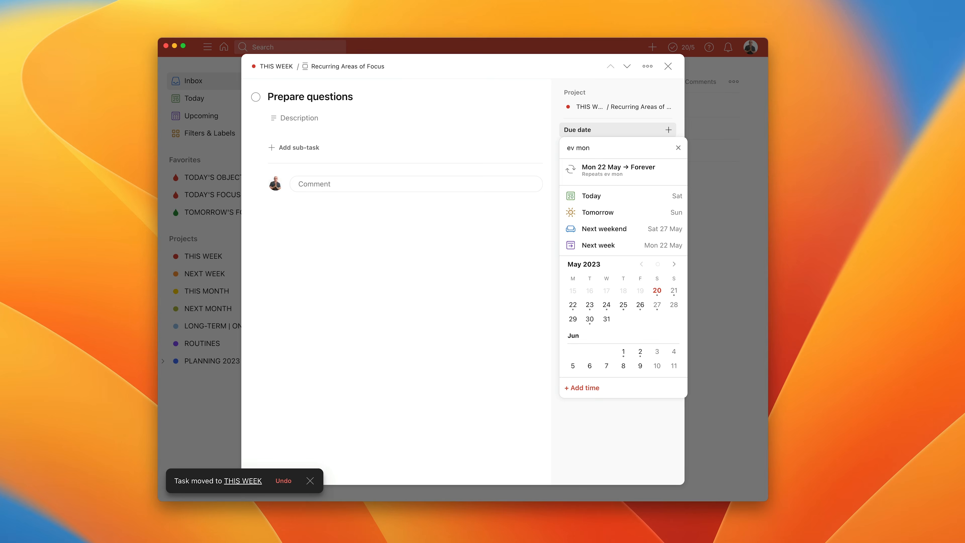
key(Return)
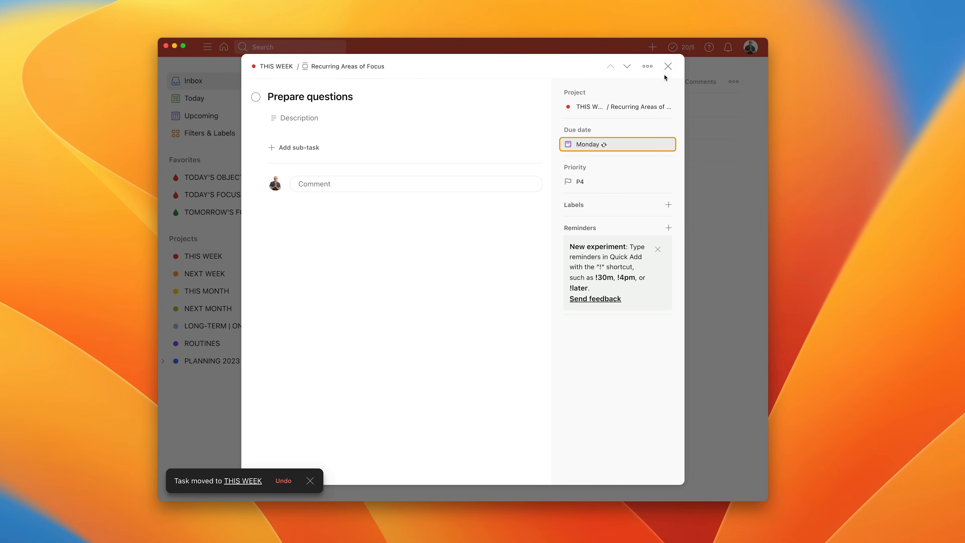
- Rename the "Prepare questions" task as "Prepare questions for podcast guest" and close its details
click(320, 98)
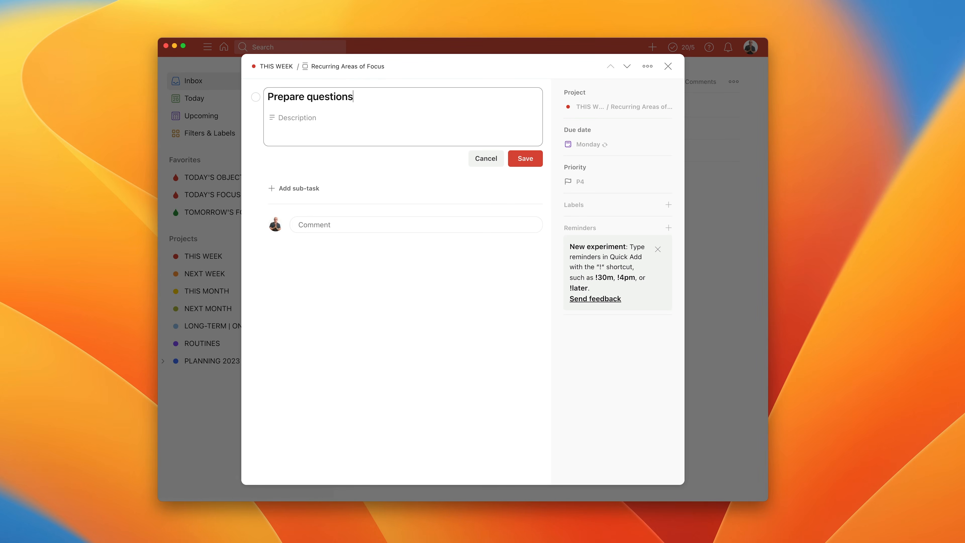
text(for podcast guest)
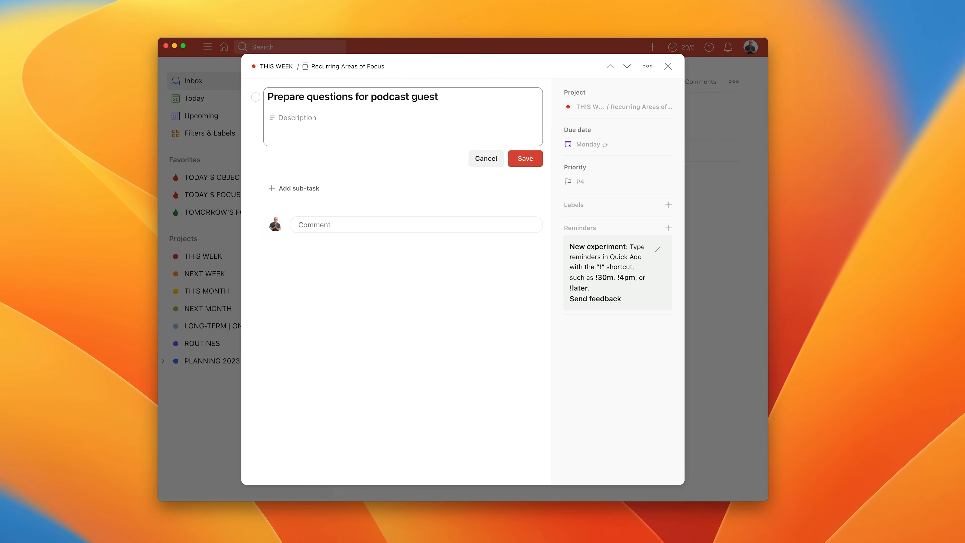
click(531, 158)
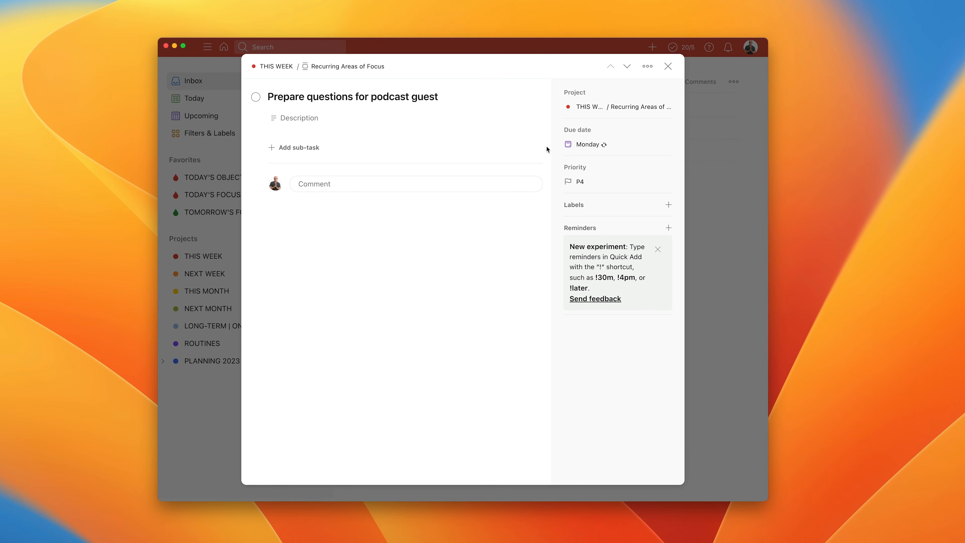
click(666, 66)
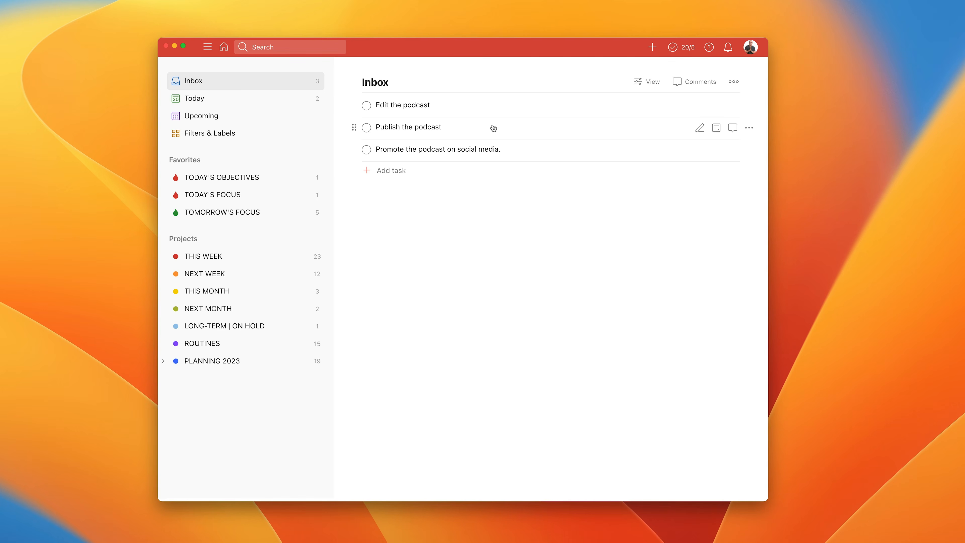
- Move "Edit the podcast" to the Recurring Areas of Focus section of THIS WEEK and make it recur every Saturday
click(459, 108)
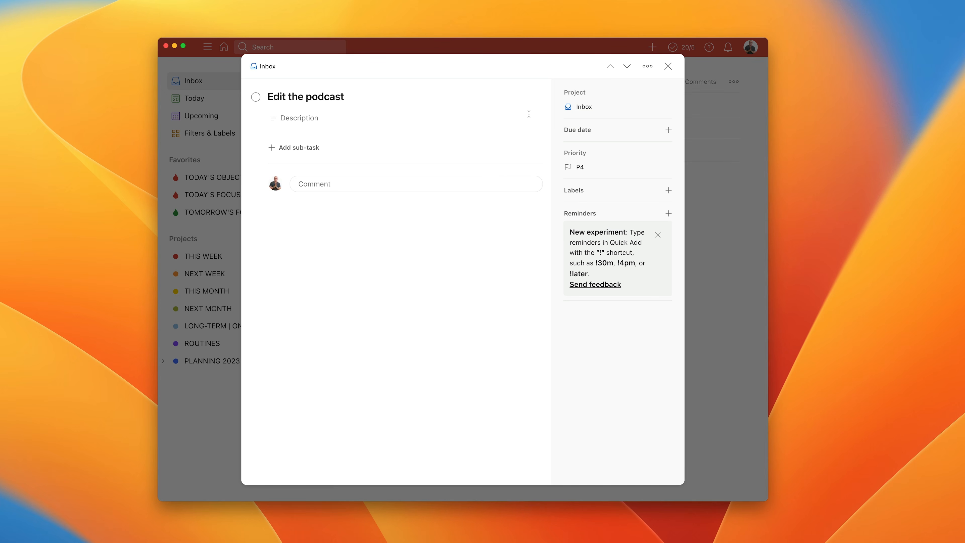
click(585, 109)
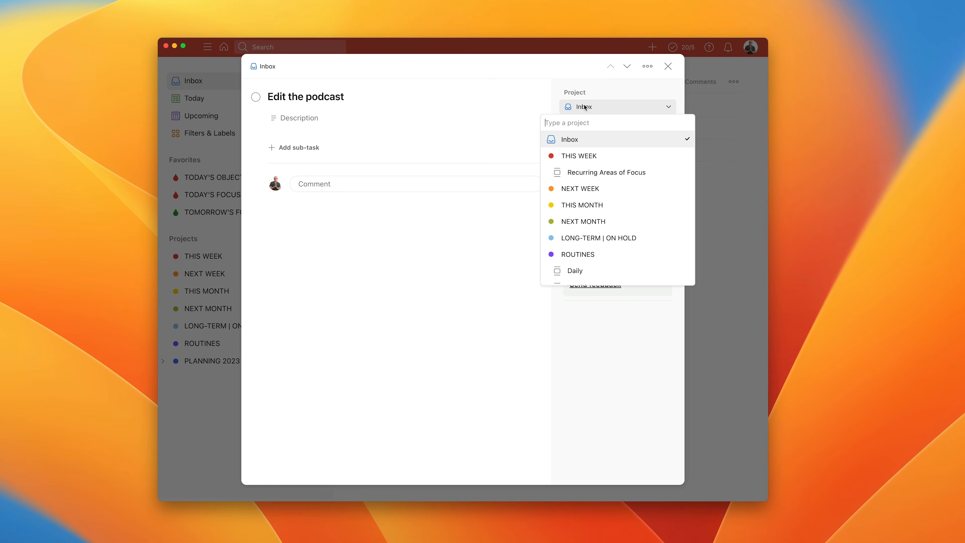
click(622, 171)
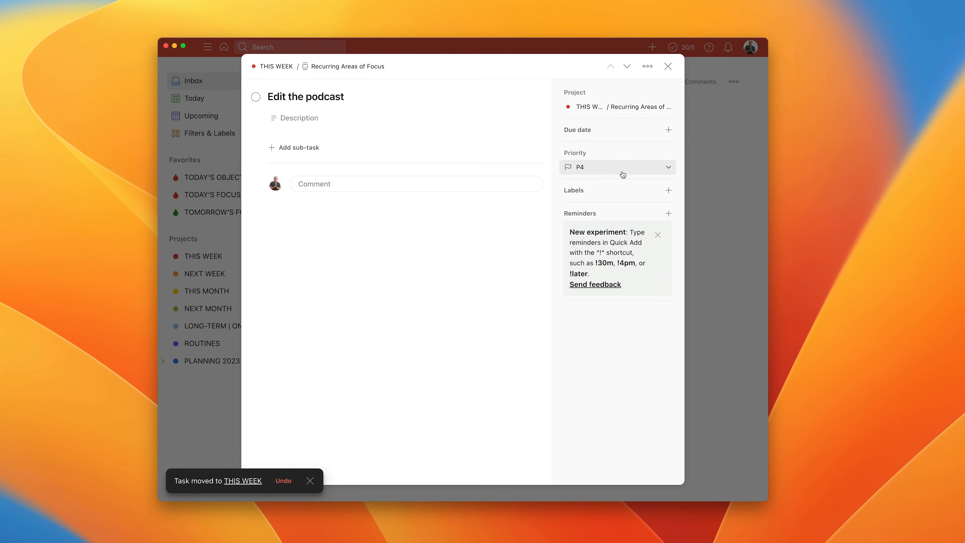
click(590, 131)
text(Ev)
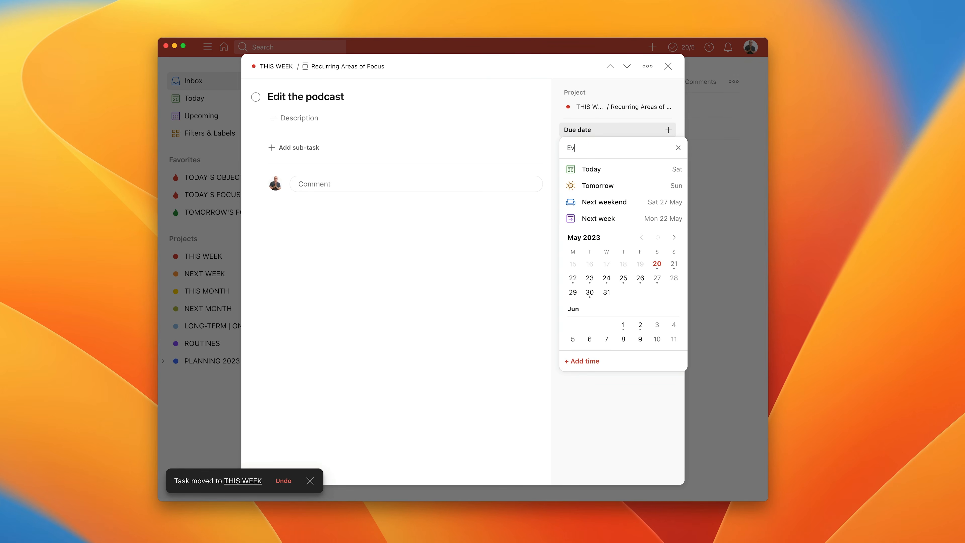
text( Sat)
key(Return)
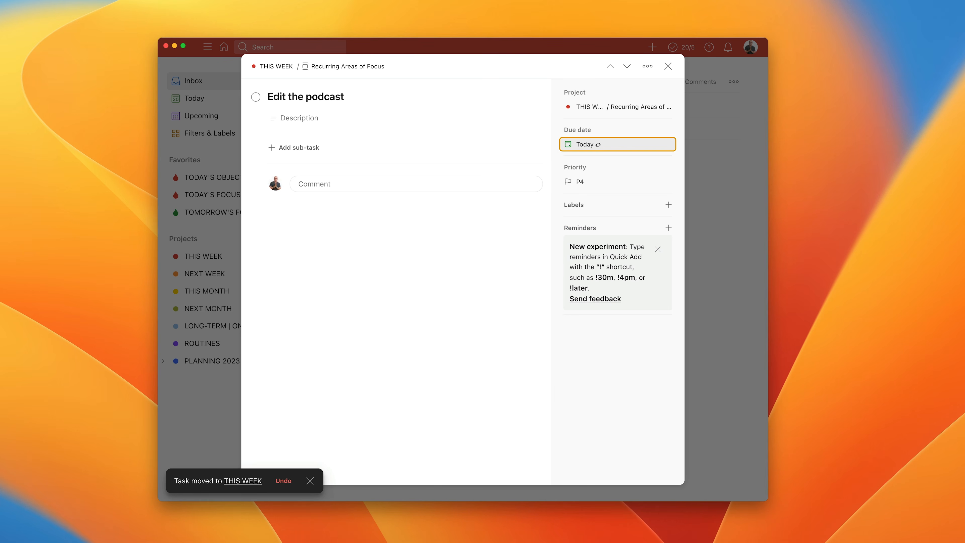
click(667, 67)
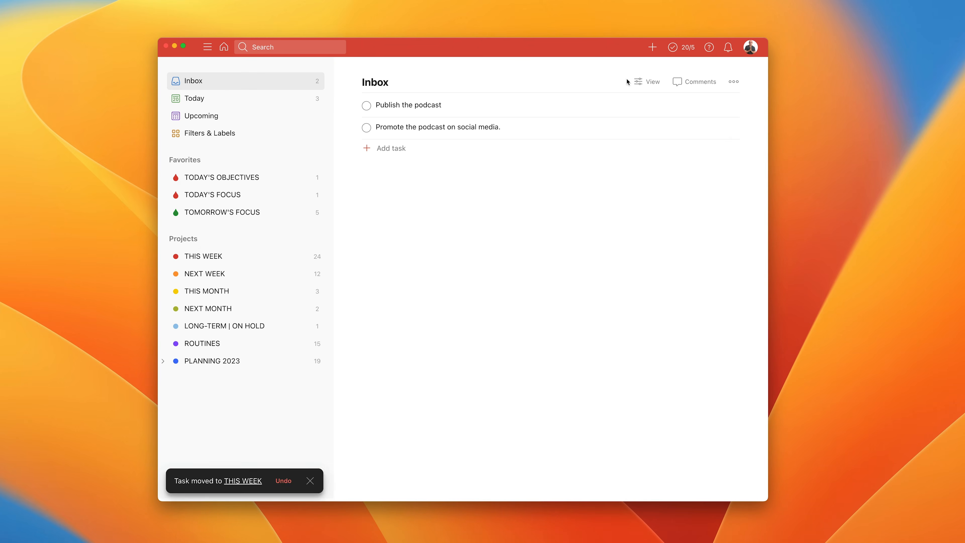
- Move "Publish the podcast" from the Inbox to the Recurring Areas of Focus section of THIS WEEK
click(437, 106)
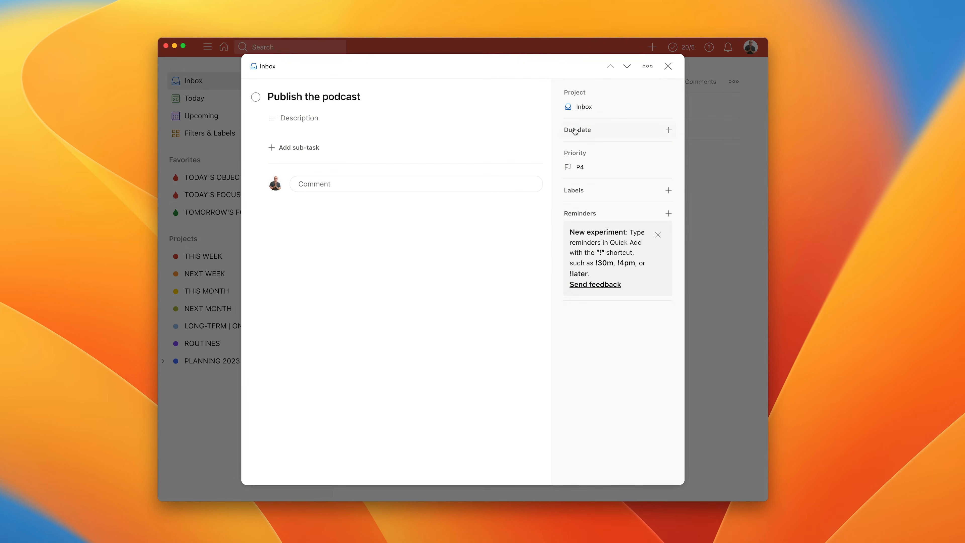
click(584, 107)
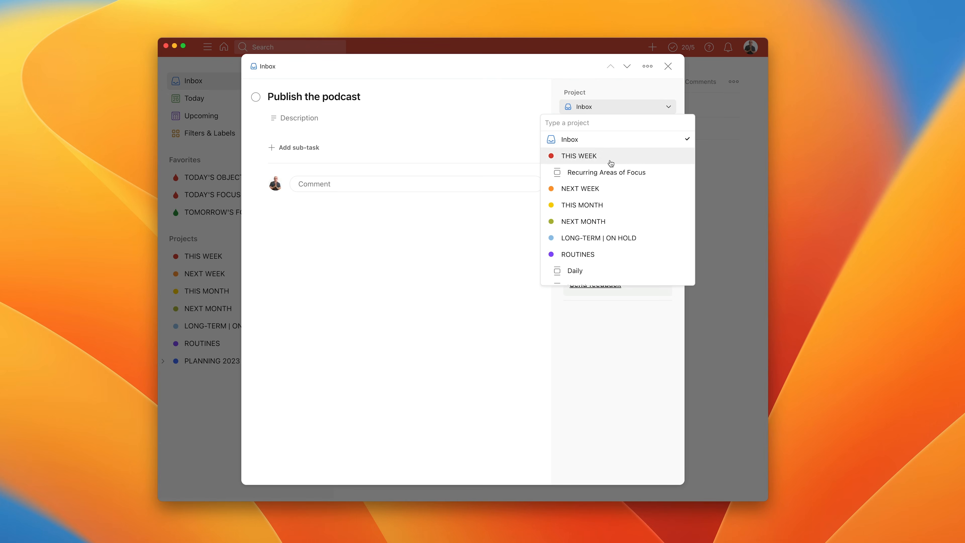
click(604, 172)
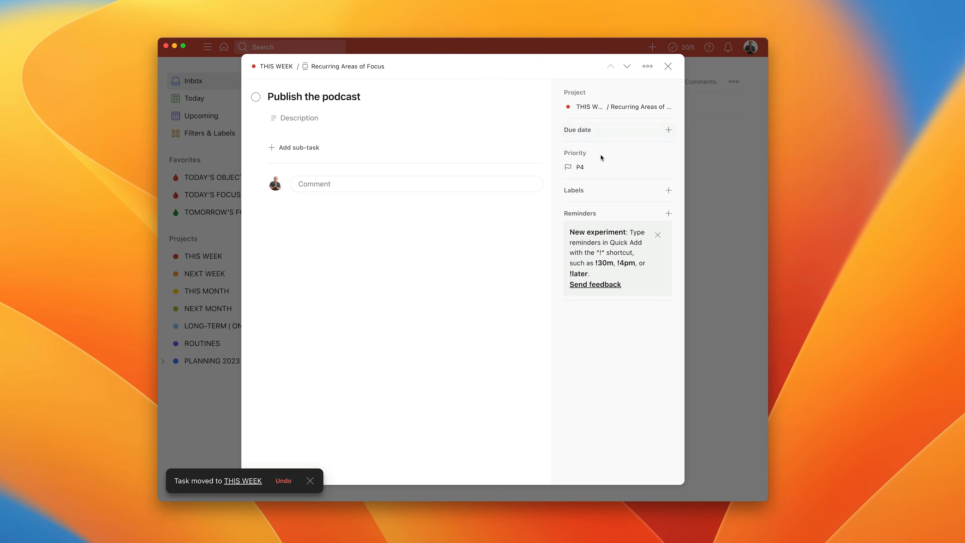
double_click(588, 132)
key(e)
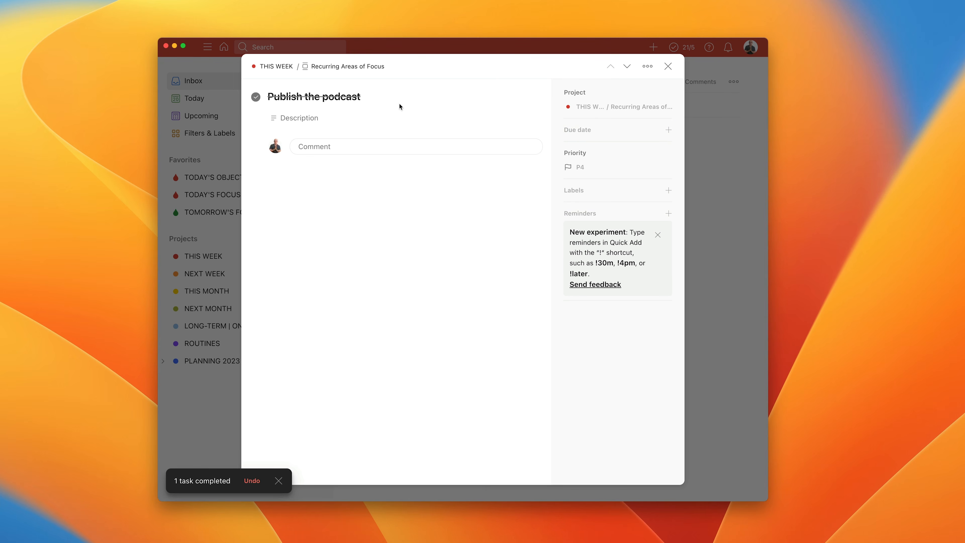
click(256, 98)
- Make "Publish the podcast" recur every Sunday and close its details
click(586, 131)
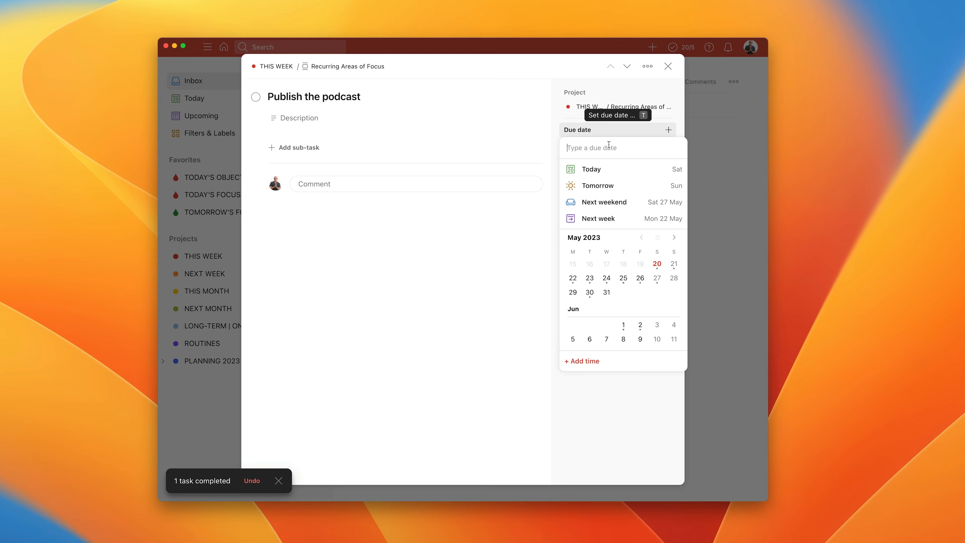
text(ev sun)
key(Return)
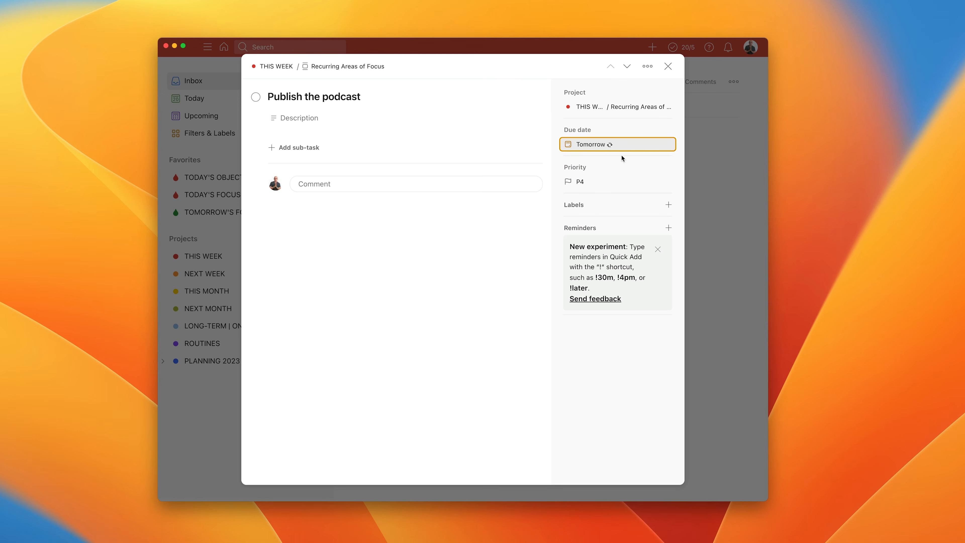
click(663, 71)
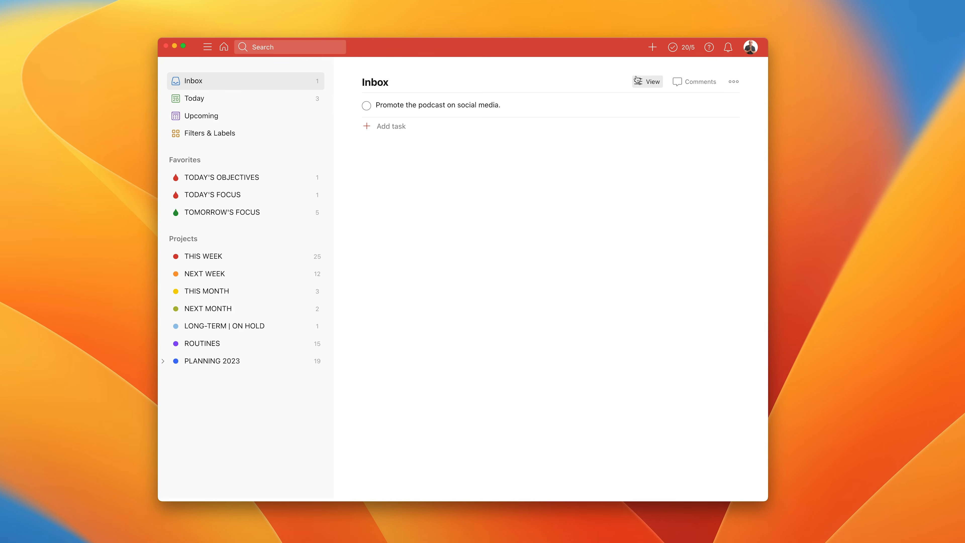
- Move "Promote the podcast on social media." to the Recurring Areas of Focus section of THIS WEEK and make it recur every Monday
click(462, 106)
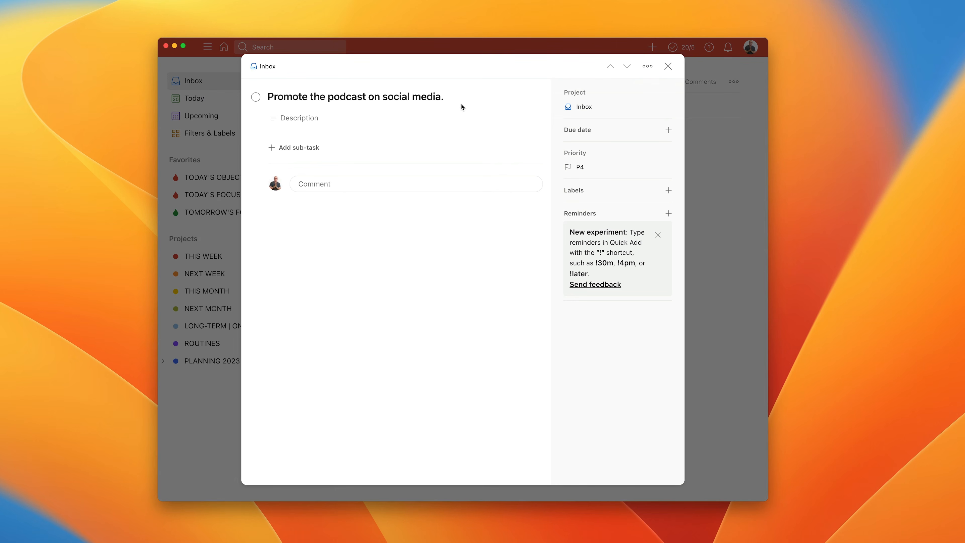
click(603, 107)
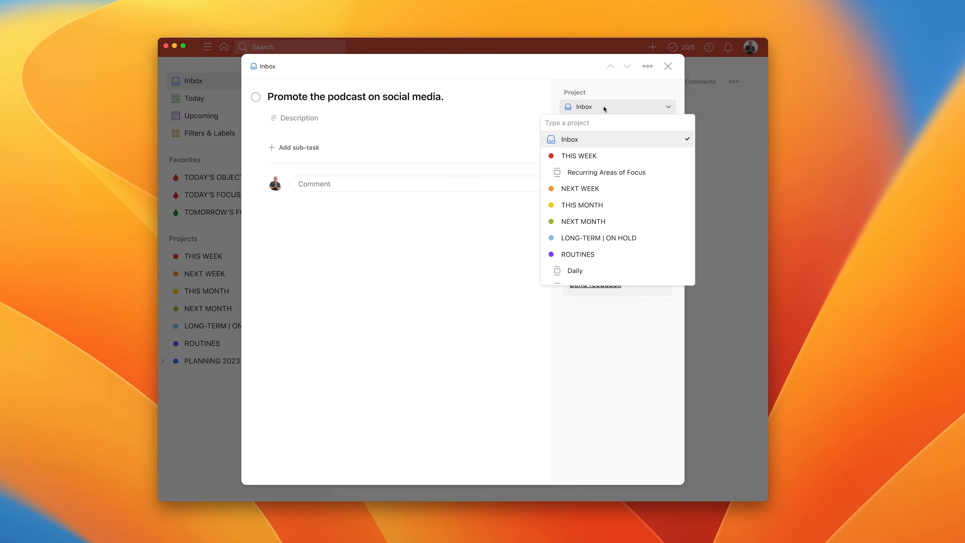
click(606, 173)
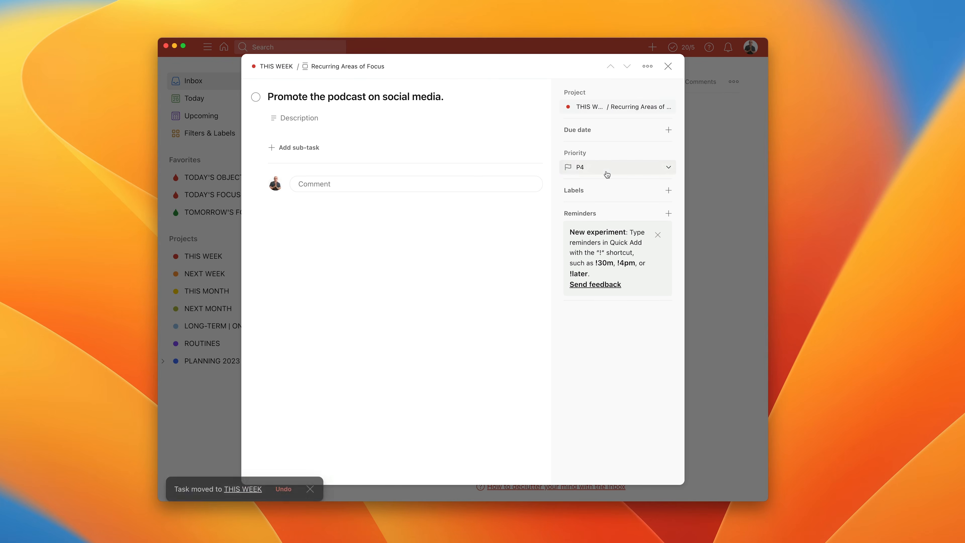
click(578, 130)
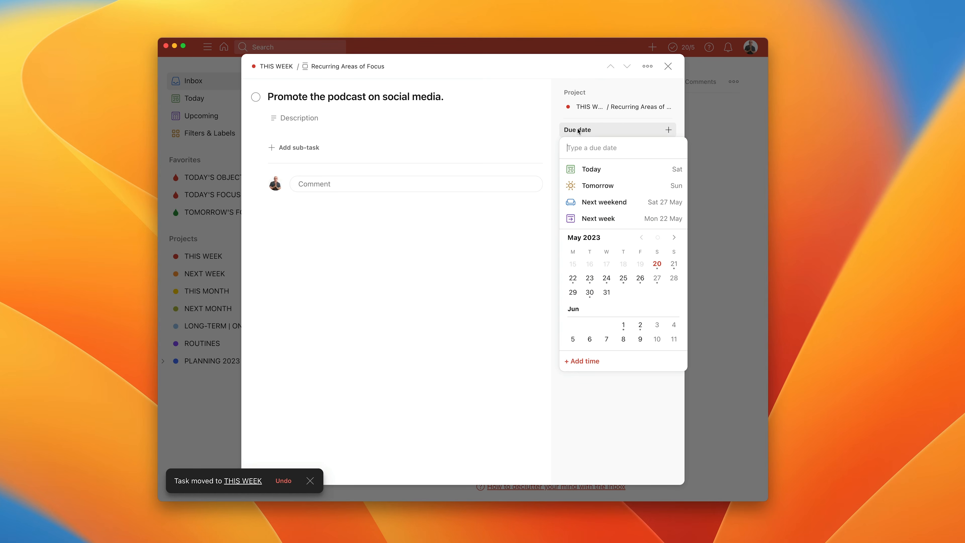
text(Ev Monday)
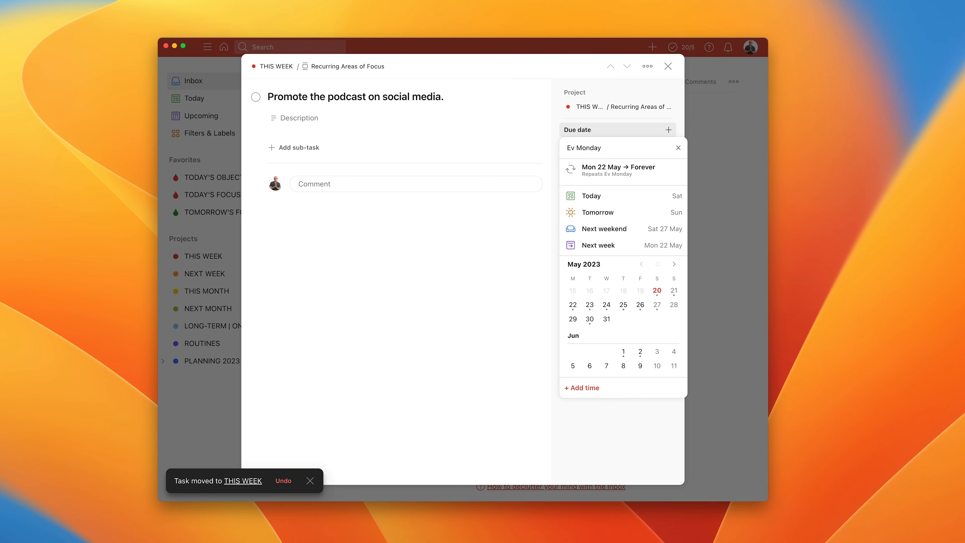
key(Return)
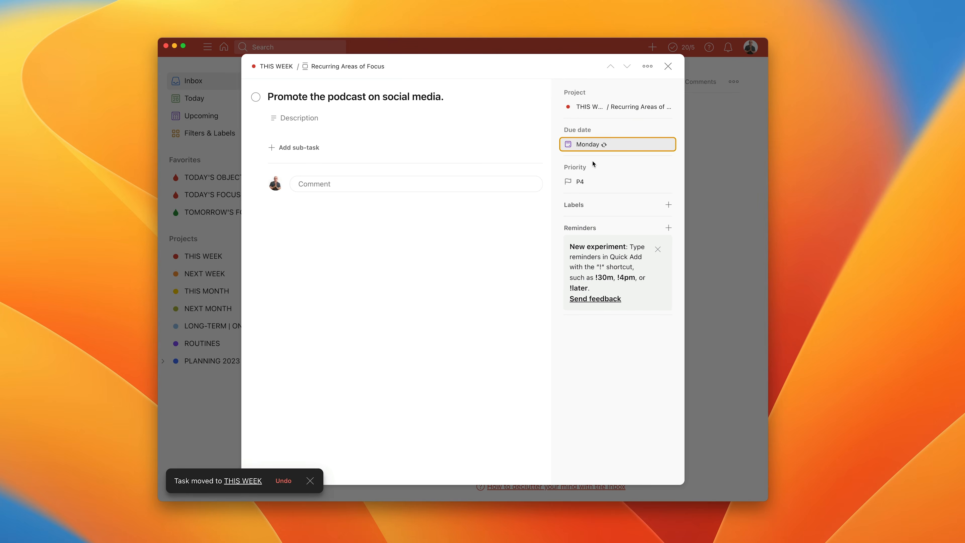
click(667, 67)
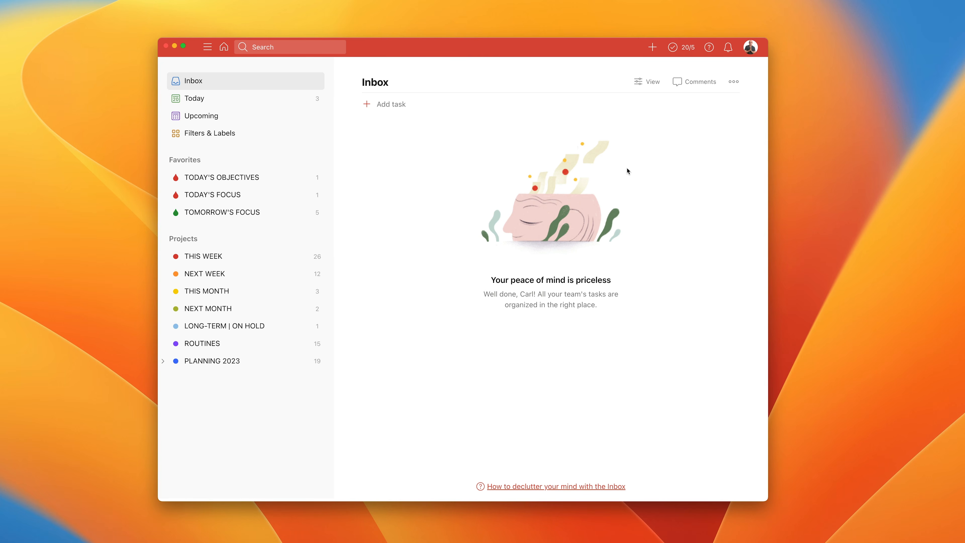
- Give "Edit the podcast" the orange priority flag in the Upcoming view and look through Sunday's tasks
click(200, 117)
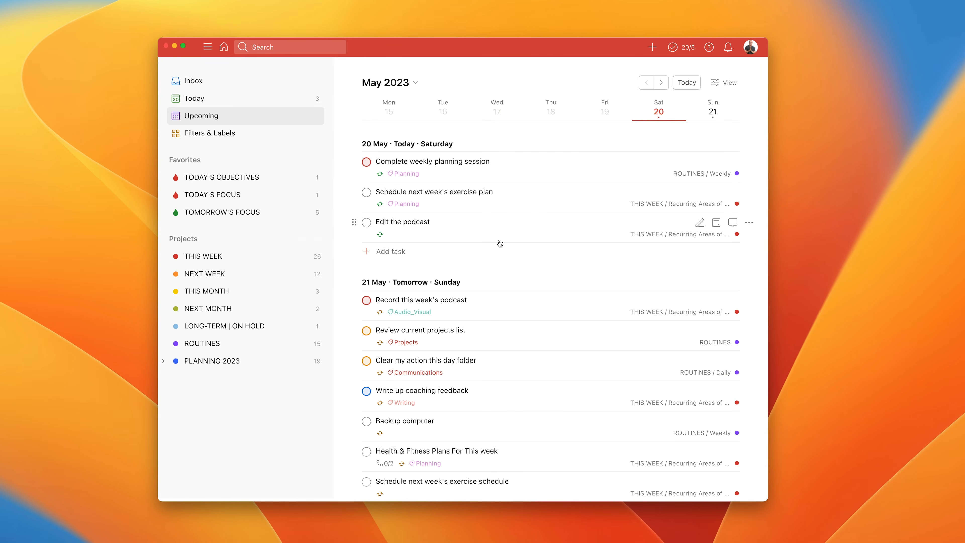
scroll(499, 243, down, 1)
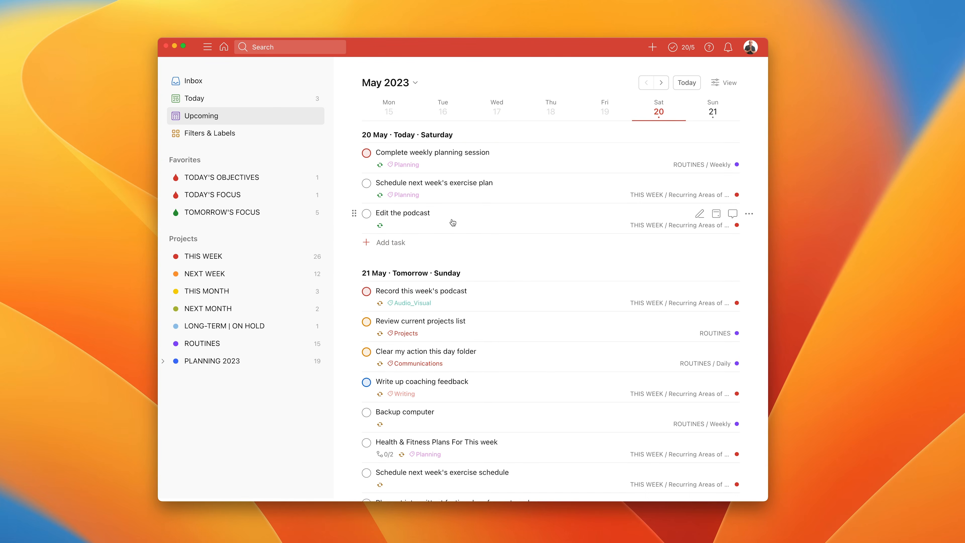
click(748, 213)
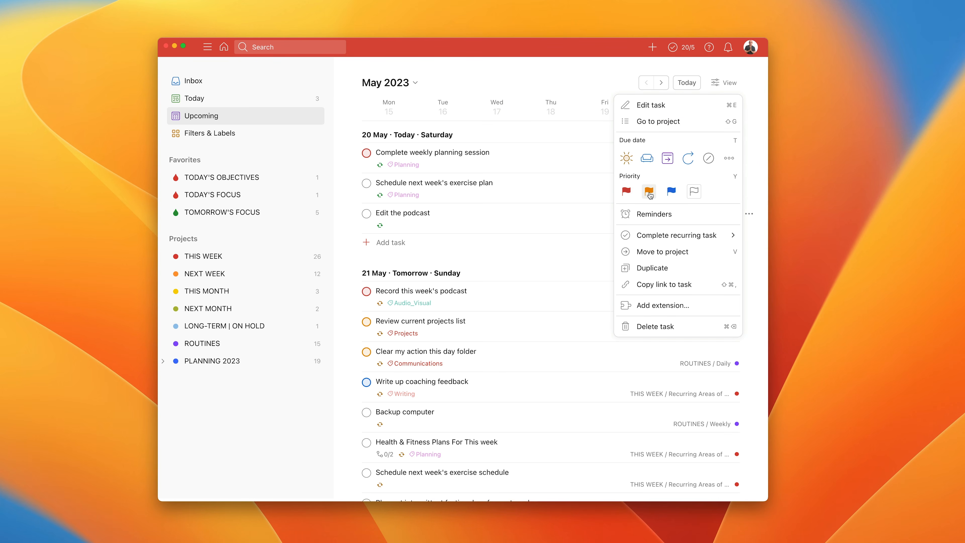
click(648, 191)
scroll(524, 239, down, 8)
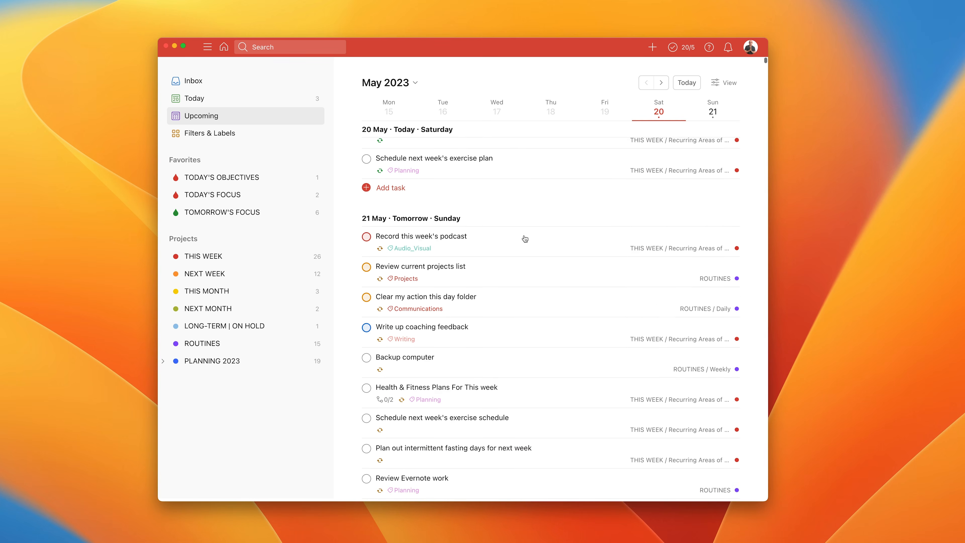
scroll(524, 238, up, 2)
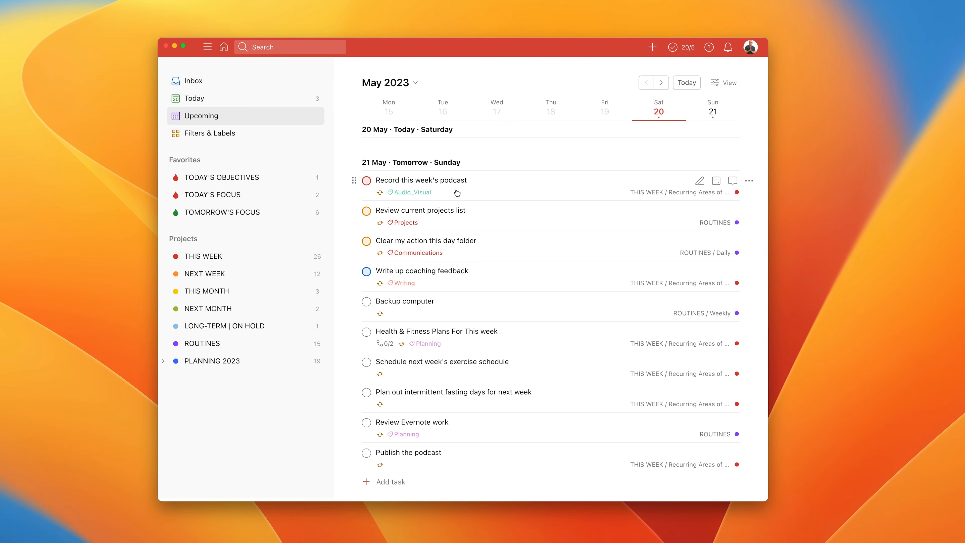
- Give "Publish the podcast" under Sunday 21 May the orange priority flag in the Upcoming view
scroll(458, 193, down, 2)
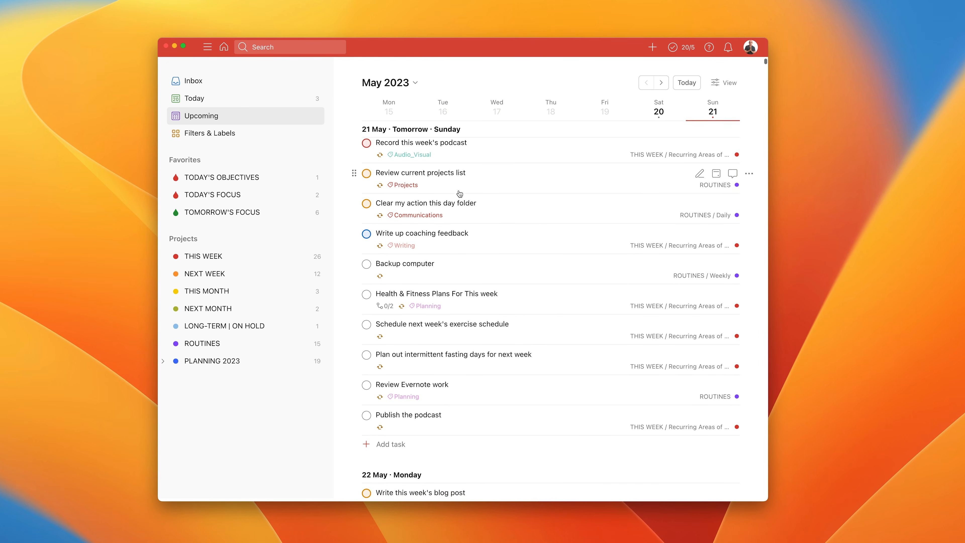
scroll(459, 194, down, 1)
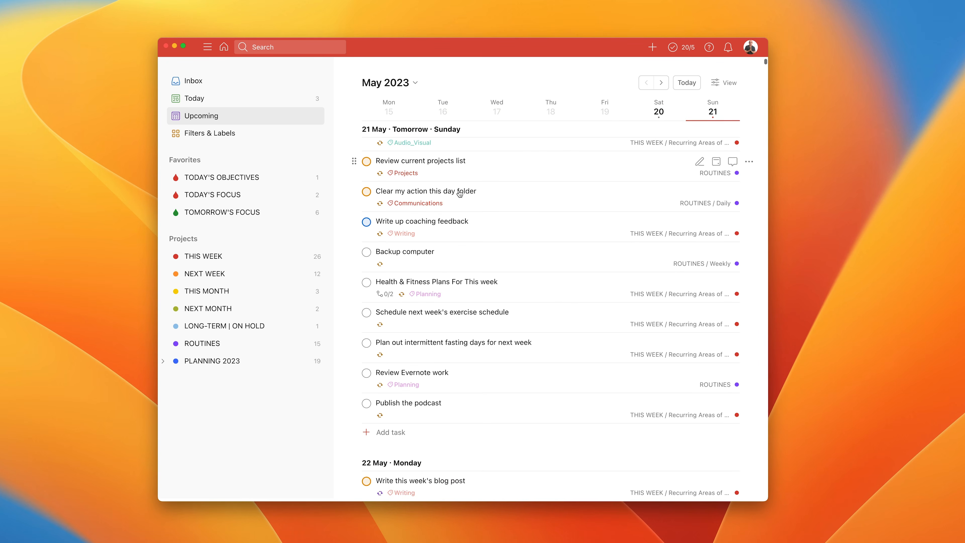
click(748, 403)
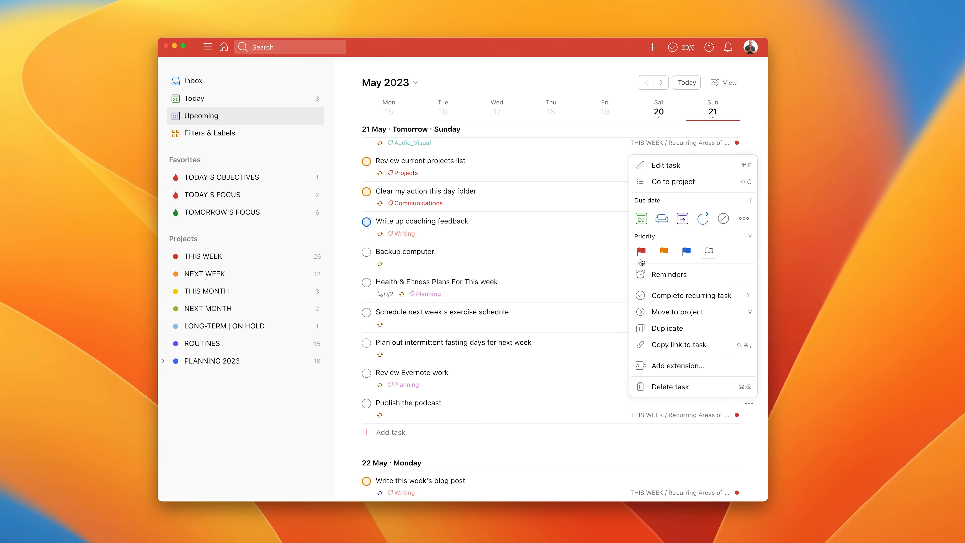
click(663, 251)
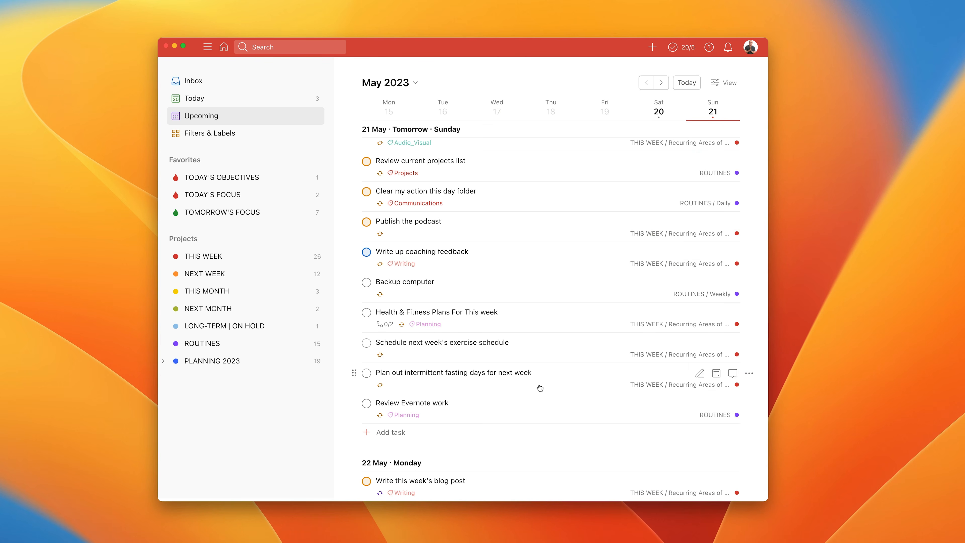
scroll(539, 387, down, 10)
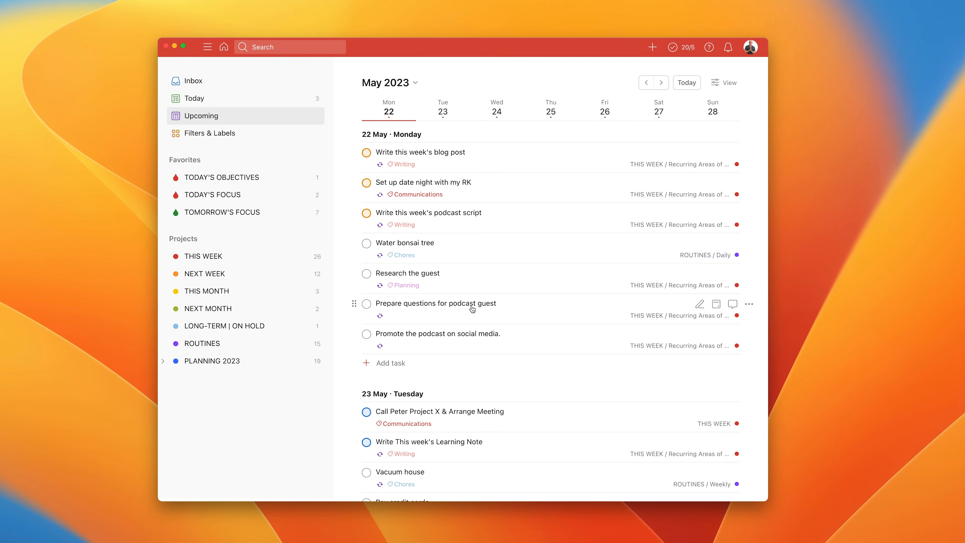
click(749, 303)
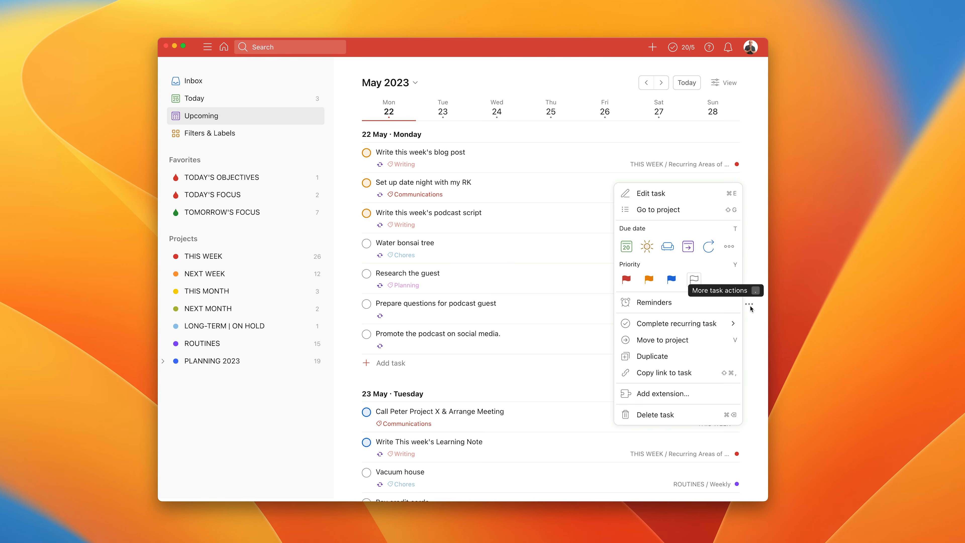
click(763, 170)
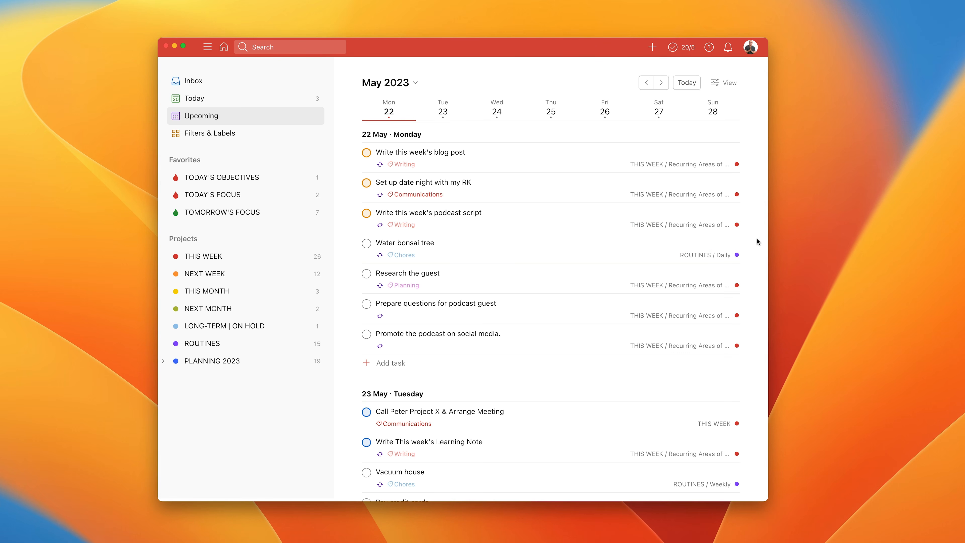